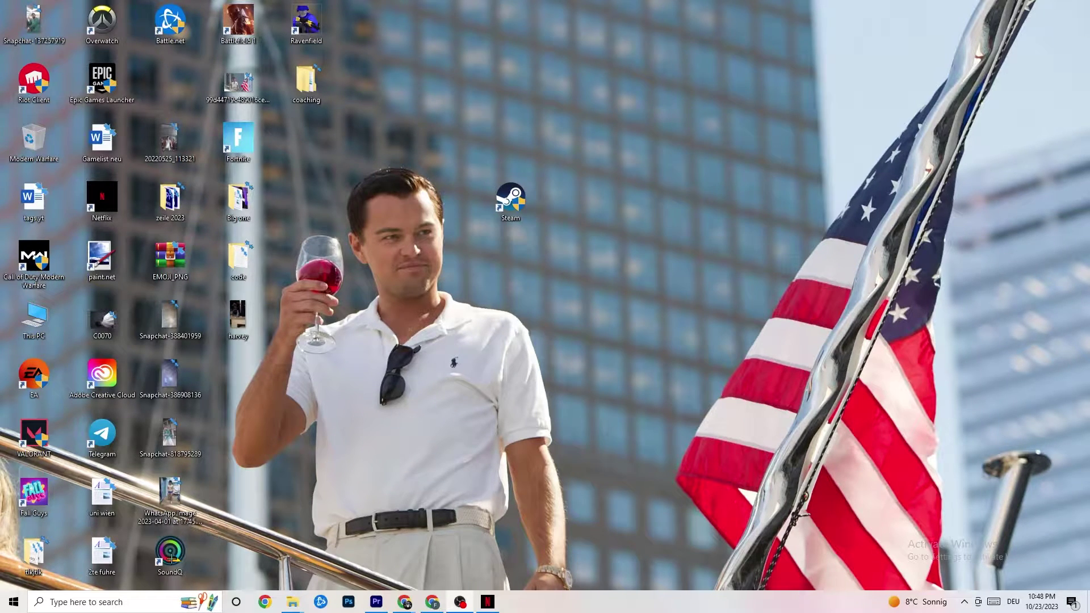
Check the Windows Update and Troubleshoot pages under Update & Security in Windows Settings, and leave Settings
{"action": "left_click", "coordinate": [2, 609]}
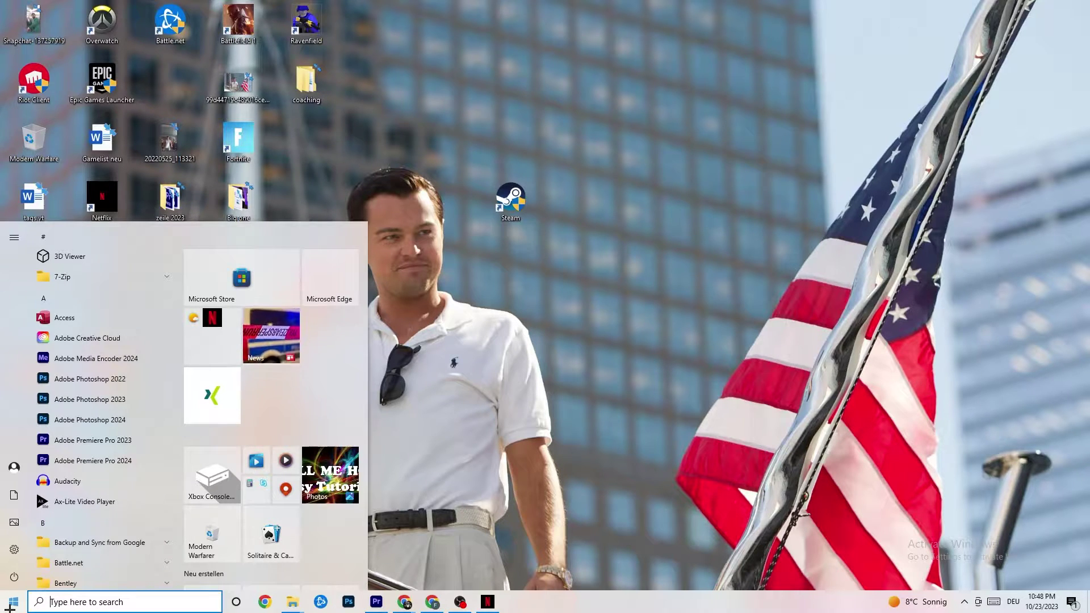
{"action": "left_click", "coordinate": [14, 549]}
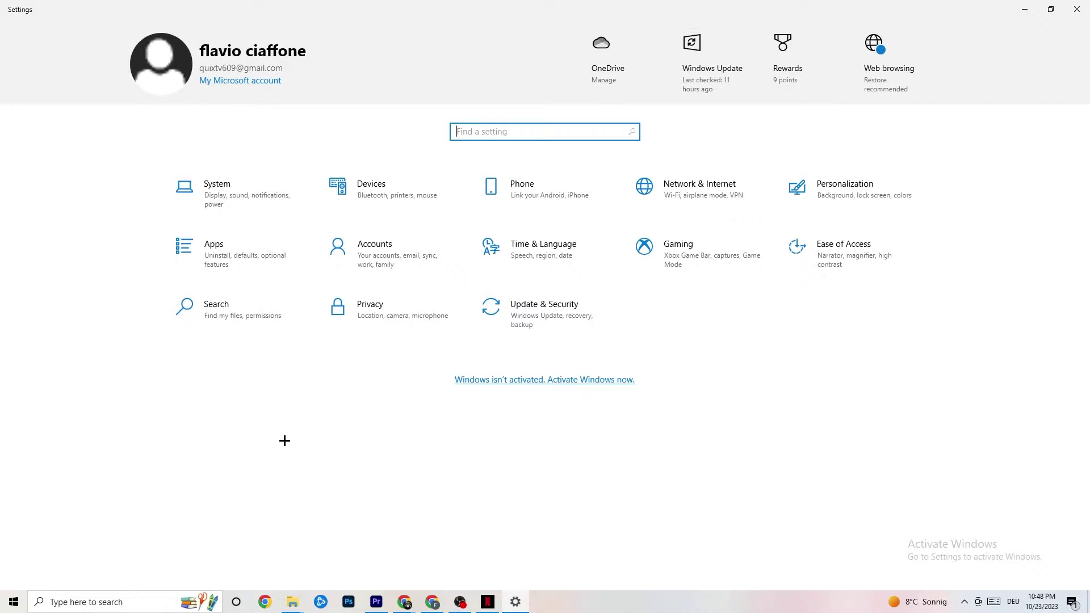
{"action": "left_click", "coordinate": [527, 328]}
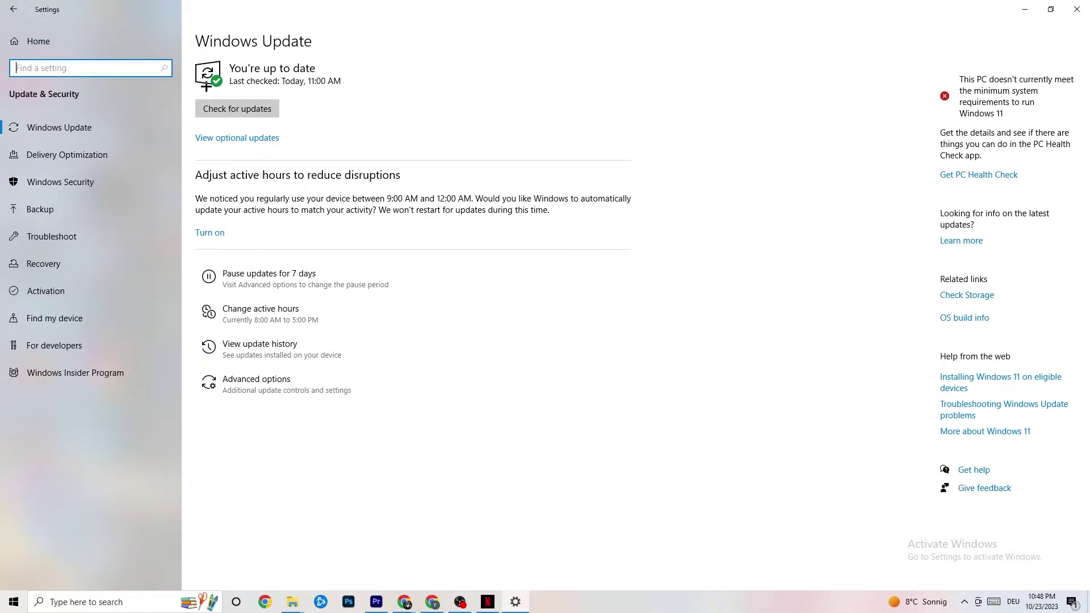
{"action": "left_click", "coordinate": [262, 69]}
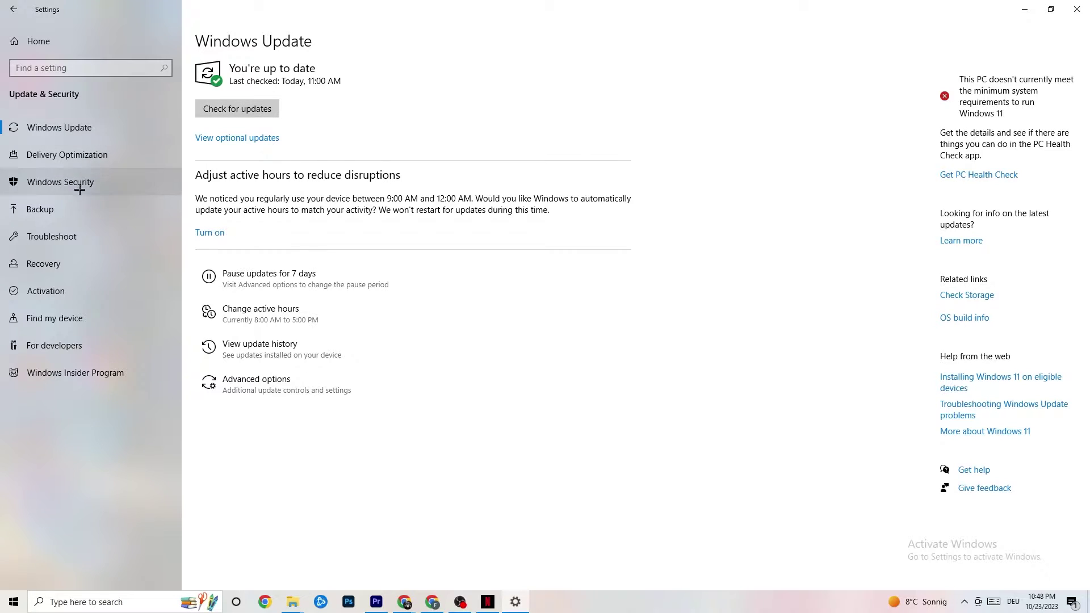
{"action": "left_click", "coordinate": [71, 240]}
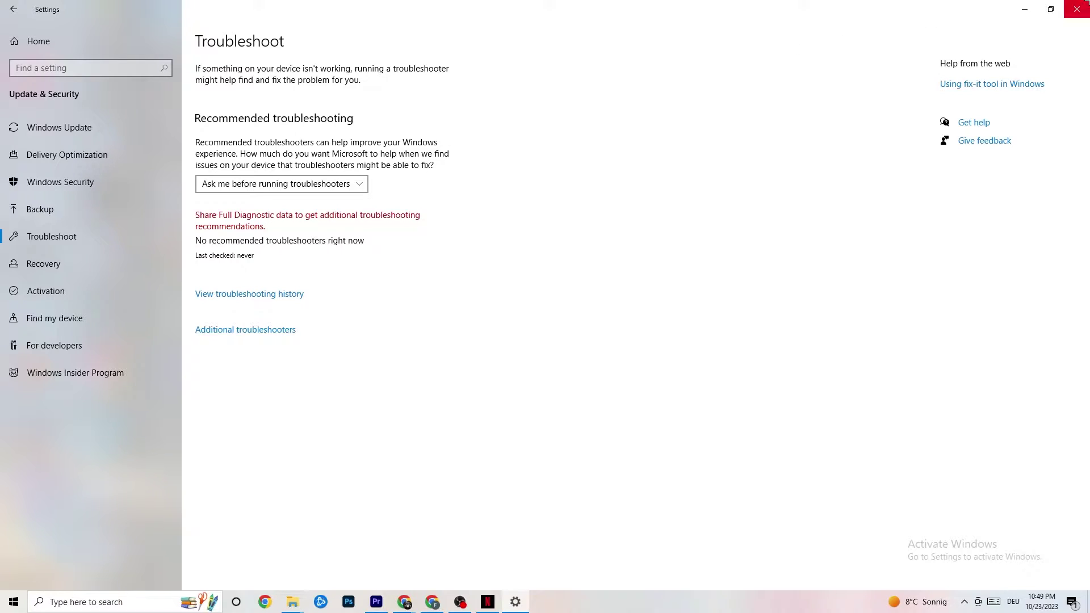
{"action": "left_click", "coordinate": [1077, 10]}
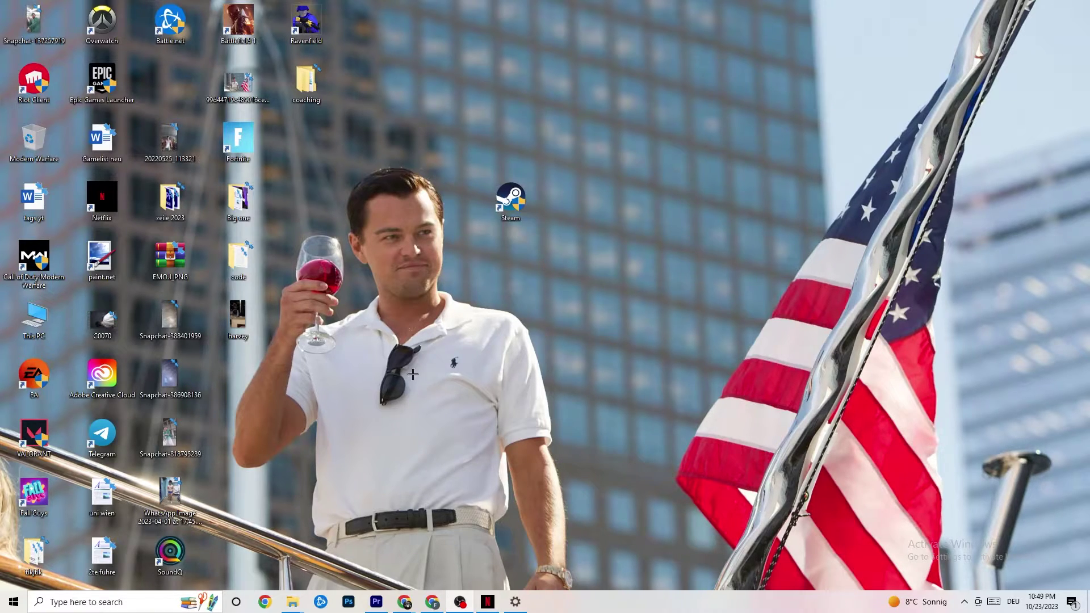
{"action": "left_click_drag", "start_coordinate": [505, 201], "coordinate": [537, 264]}
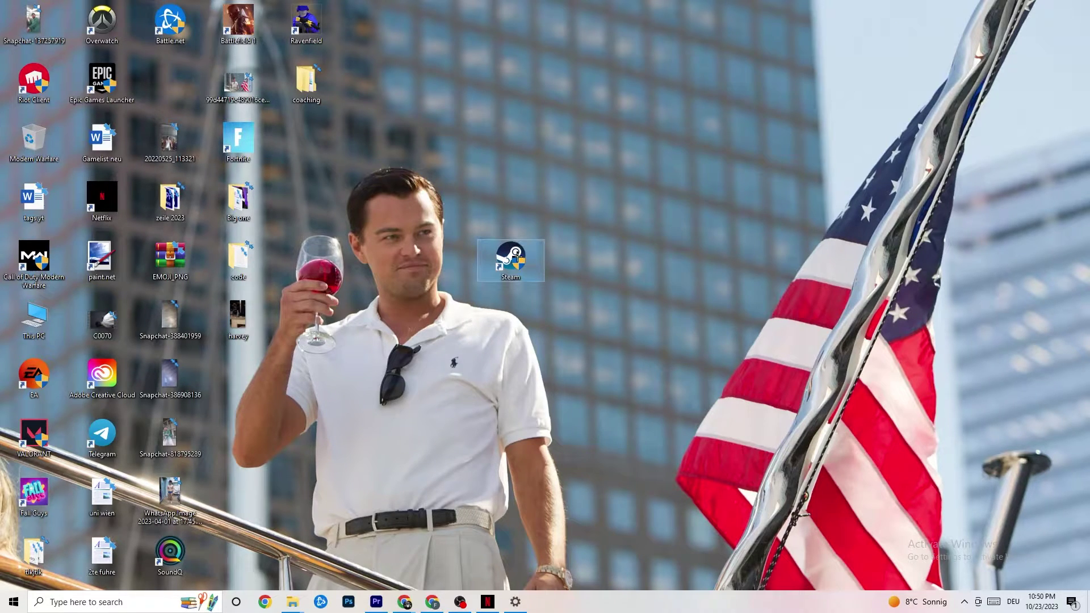
{"action": "right_click", "coordinate": [516, 257]}
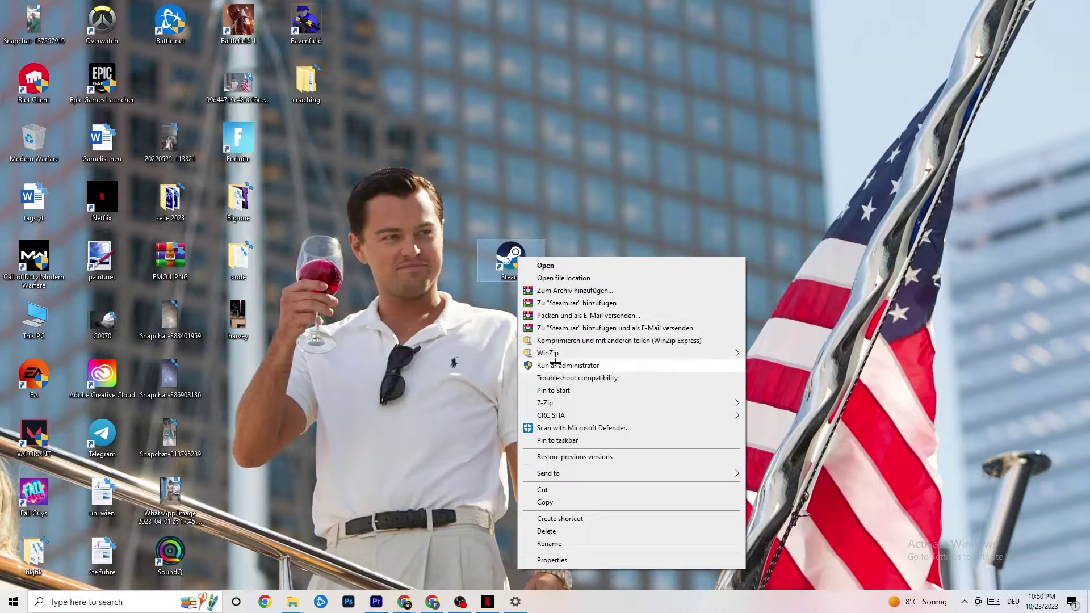
{"action": "left_click", "coordinate": [420, 342]}
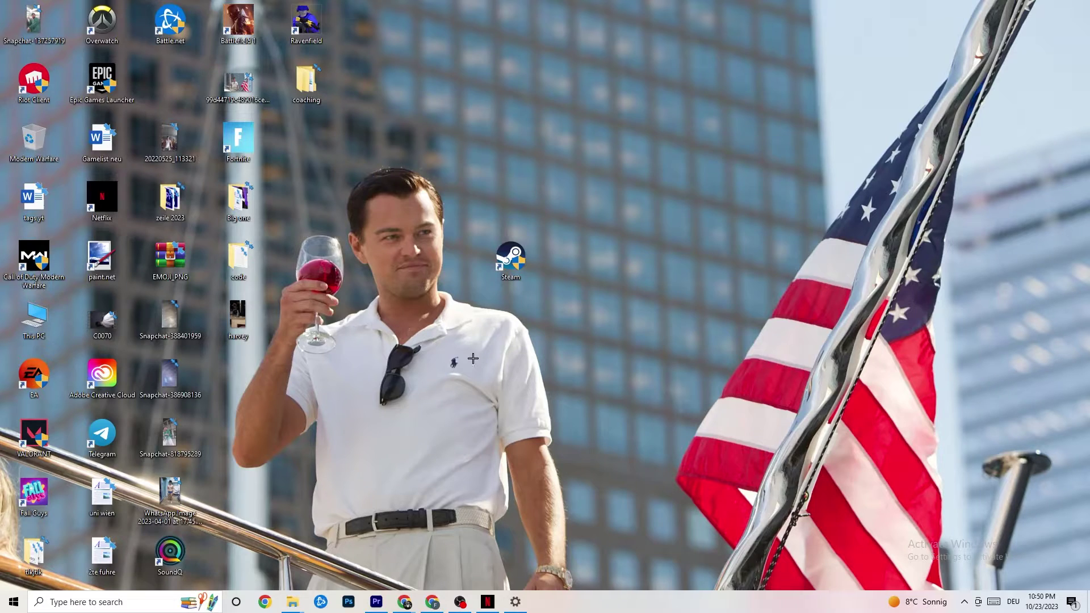
{"action": "left_click_drag", "start_coordinate": [528, 275], "coordinate": [500, 195]}
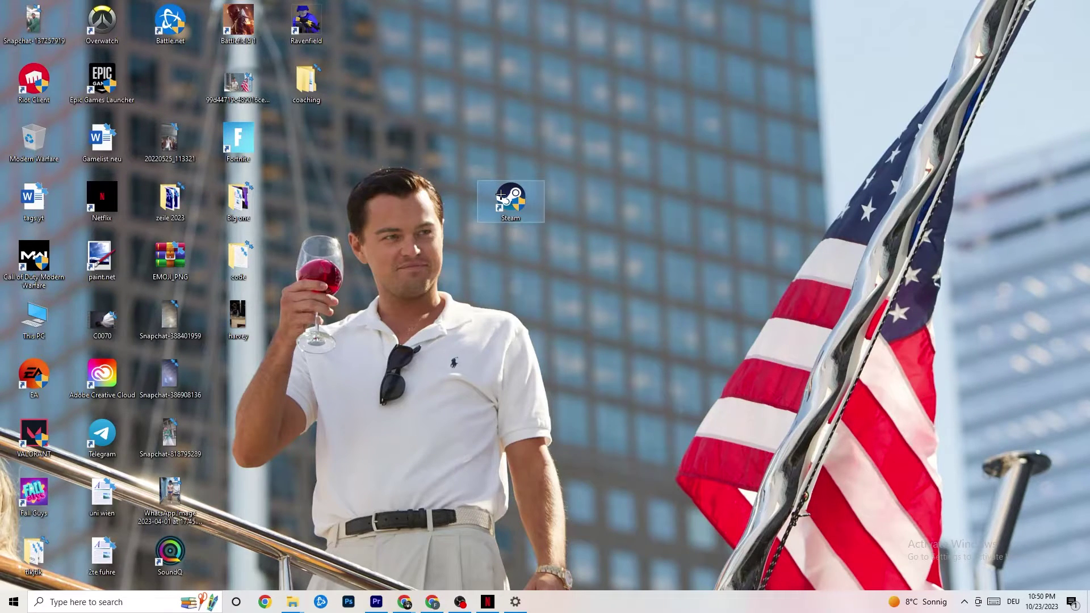
Set the Steam desktop shortcut's compatibility mode to Windows 8 in its properties and confirm
{"action": "right_click", "coordinate": [501, 196]}
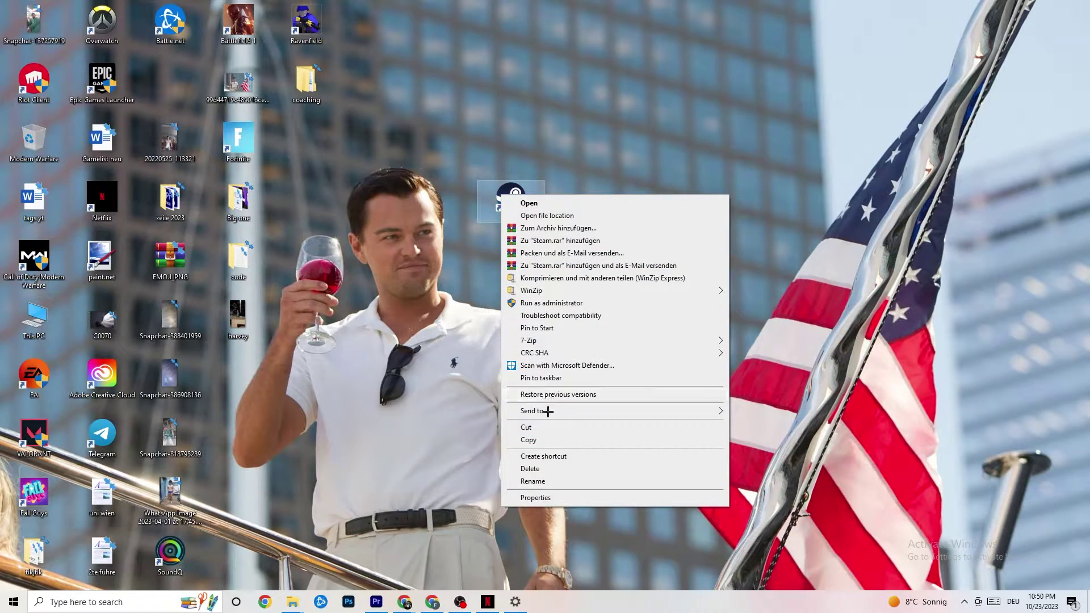
{"action": "left_click", "coordinate": [544, 498]}
{"action": "left_click_drag", "start_coordinate": [617, 223], "coordinate": [541, 117]}
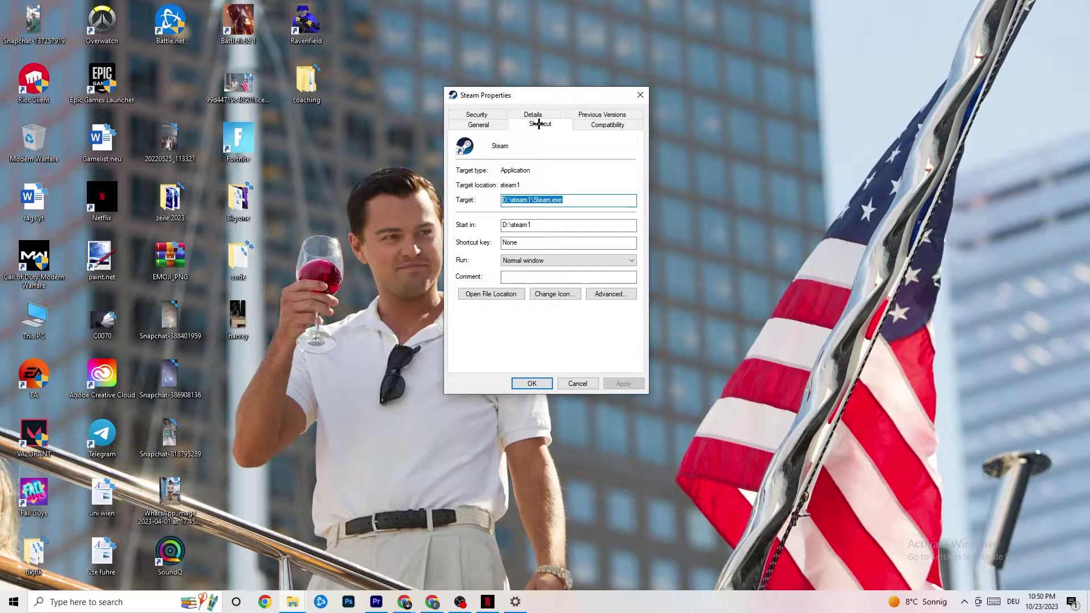
{"action": "left_click", "coordinate": [604, 124]}
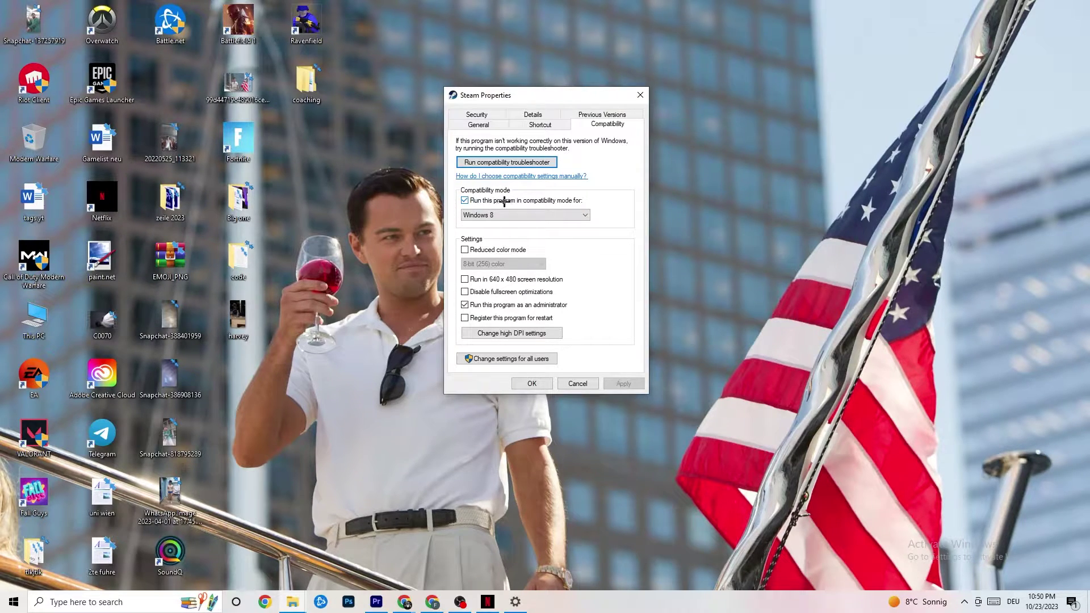
{"action": "left_click", "coordinate": [550, 213]}
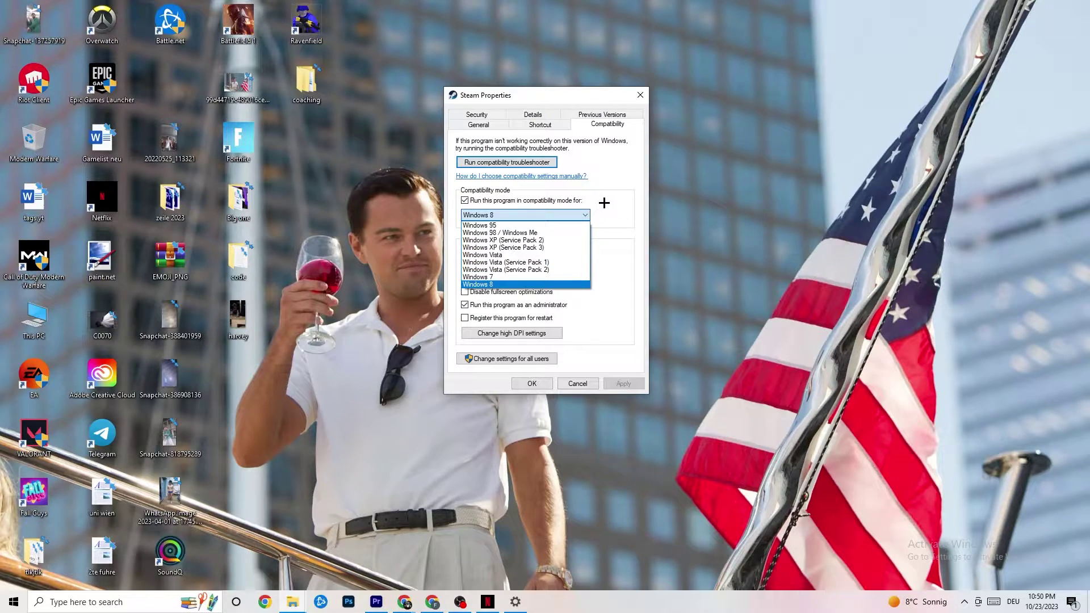
{"action": "left_click", "coordinate": [546, 284]}
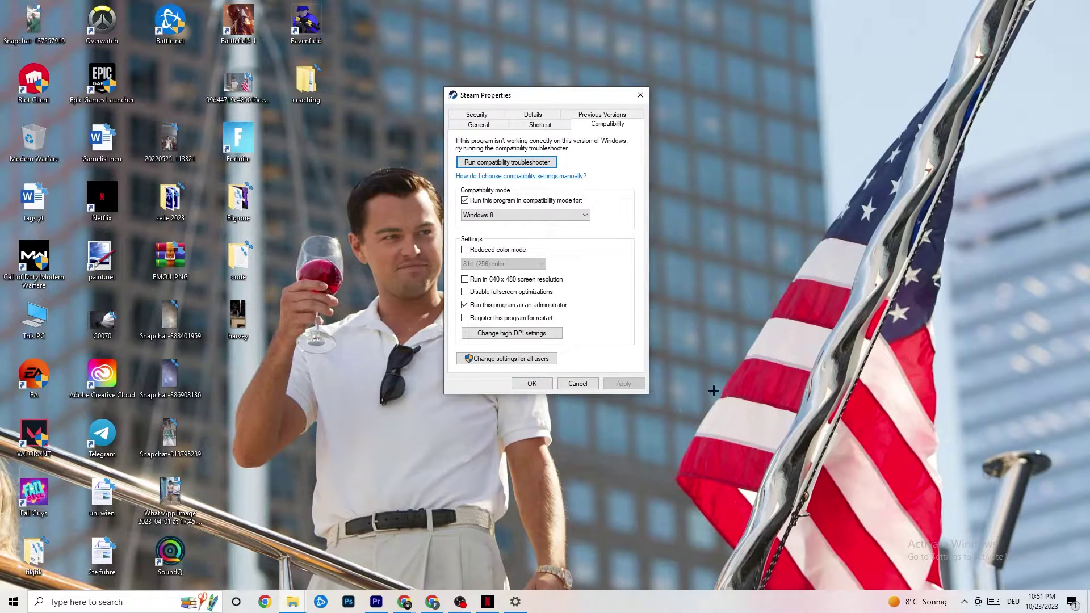
{"action": "left_click", "coordinate": [534, 384]}
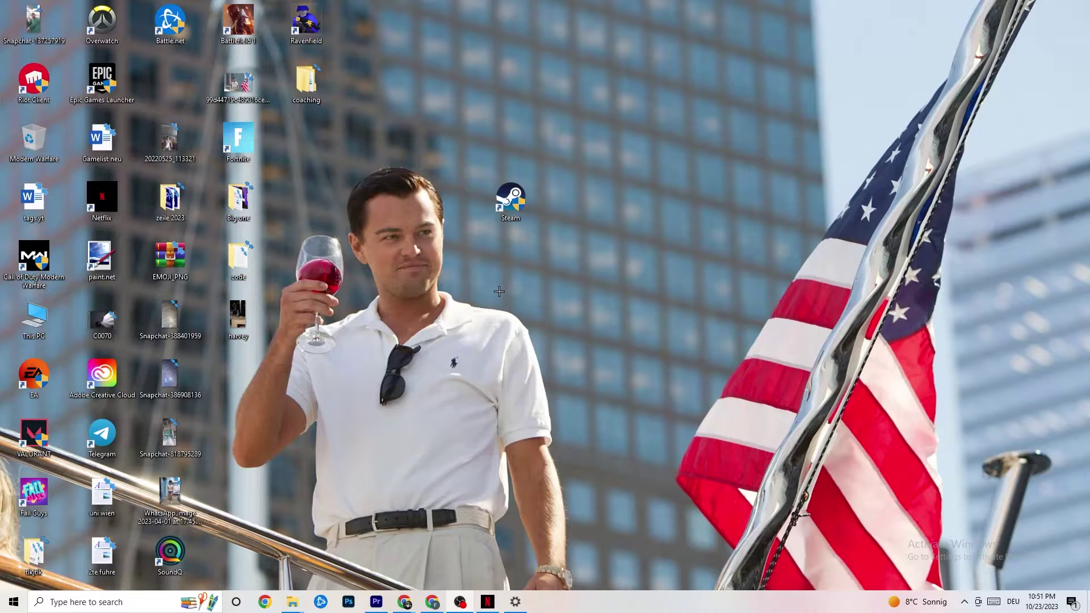
{"action": "right_click", "coordinate": [491, 203]}
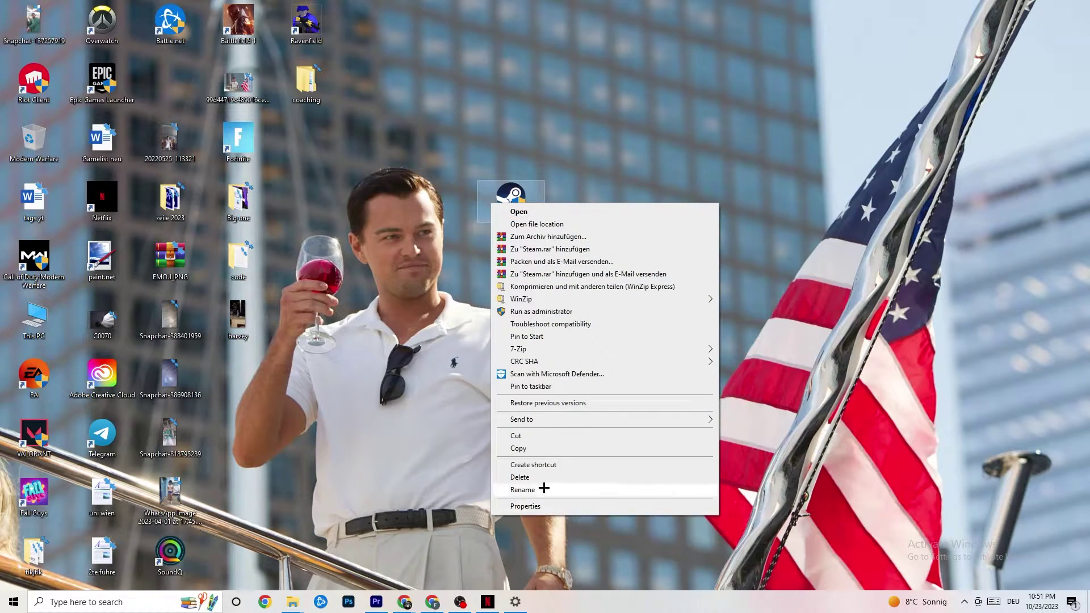
{"action": "left_click", "coordinate": [423, 233]}
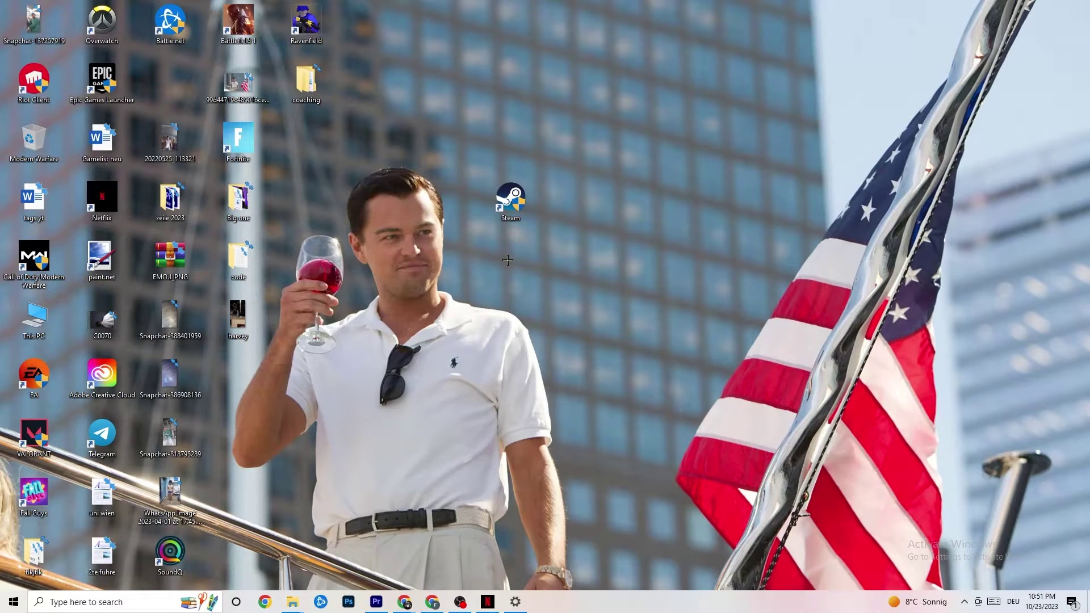
Return to Windows Settings and review the scale and layout options in the system's Display settings
{"action": "key", "text": "super"}
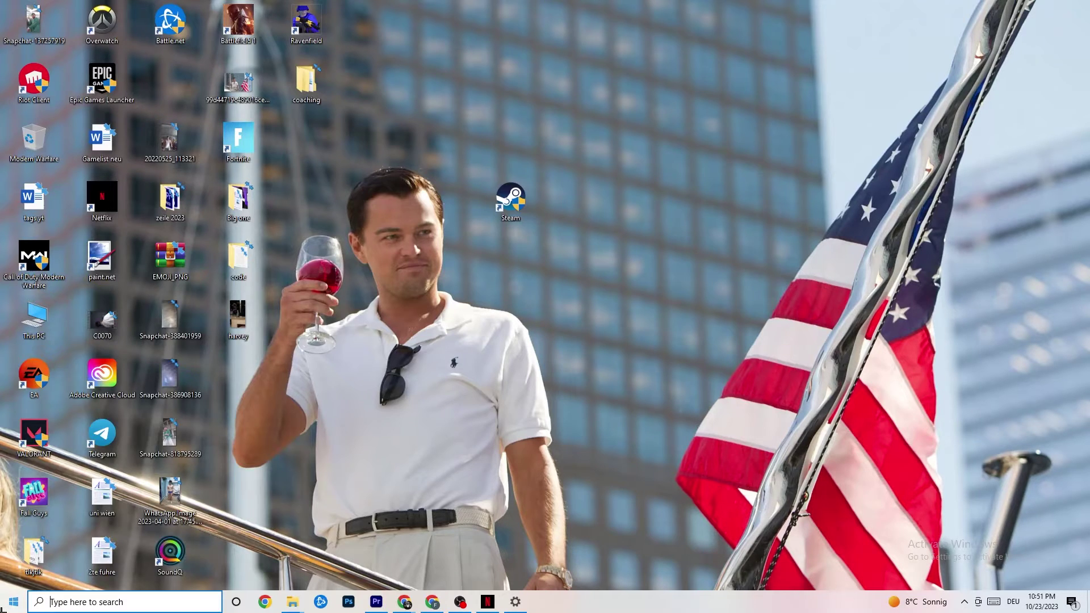
{"action": "left_click", "coordinate": [515, 602]}
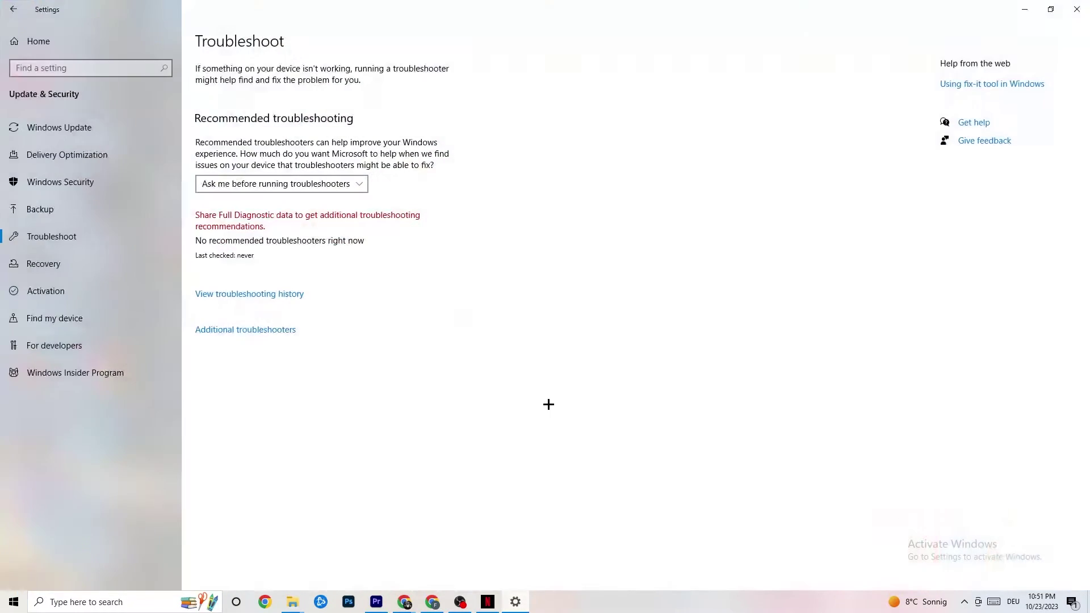
{"action": "left_click", "coordinate": [14, 10]}
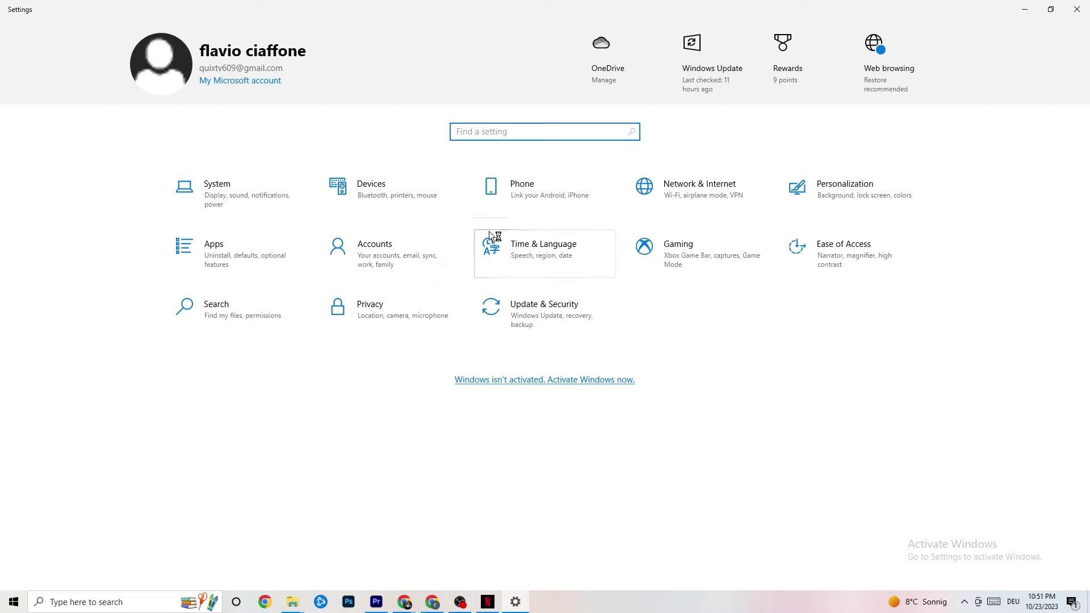
{"action": "left_click", "coordinate": [258, 206]}
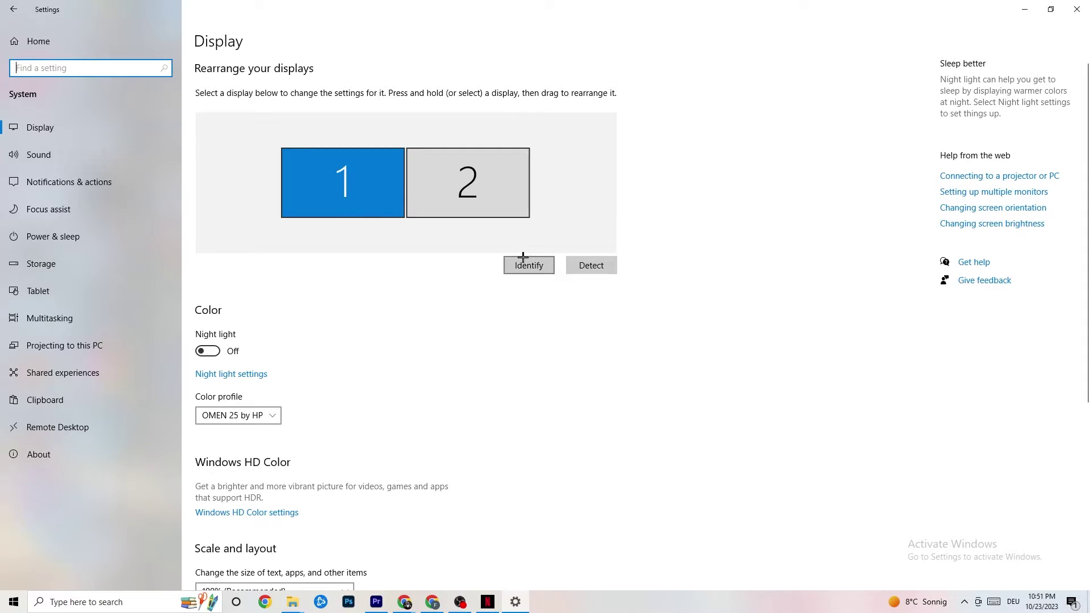
{"action": "scroll", "coordinate": [309, 228], "scroll_direction": "down", "scroll_amount": 2}
{"action": "scroll", "coordinate": [313, 192], "scroll_direction": "down", "scroll_amount": 3}
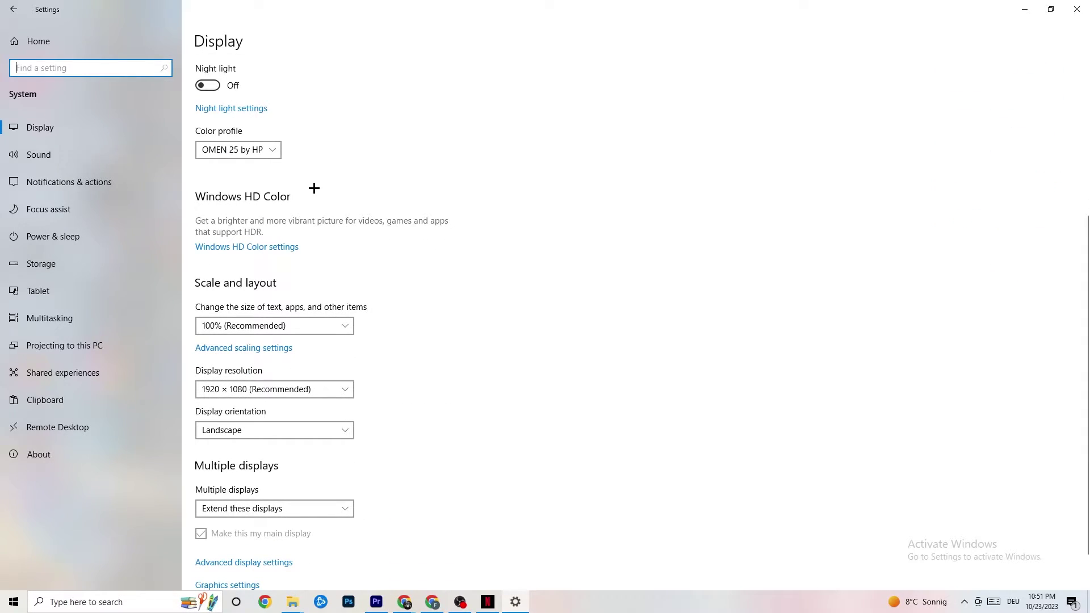
{"action": "left_click", "coordinate": [316, 284]}
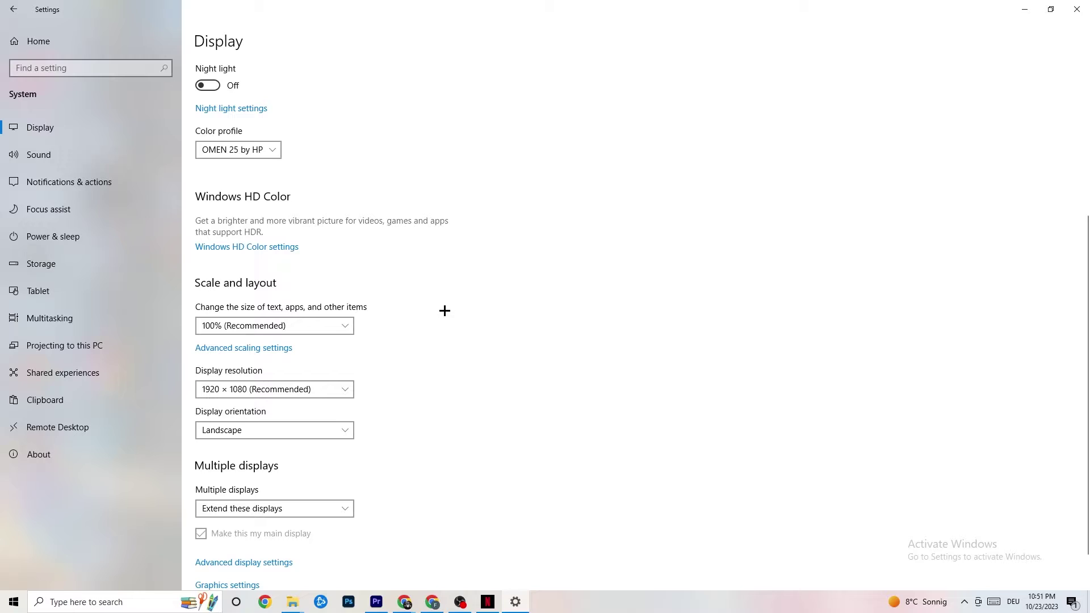
{"action": "left_click", "coordinate": [333, 320]}
{"action": "left_click", "coordinate": [493, 284]}
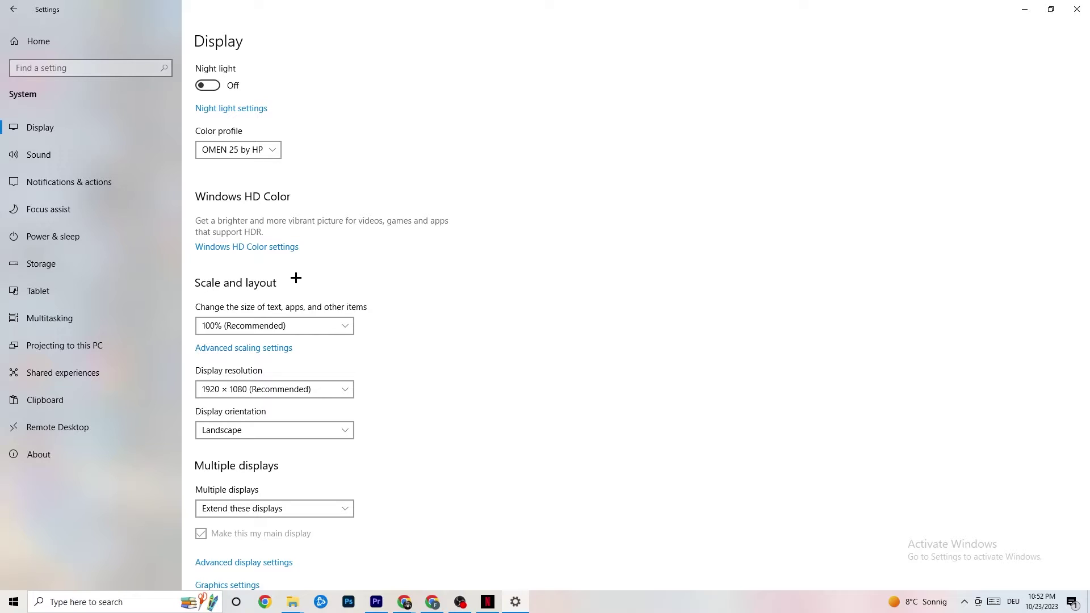
Review the available power plans in the additional power settings for Power & sleep, and close Power Options
{"action": "left_click", "coordinate": [72, 233]}
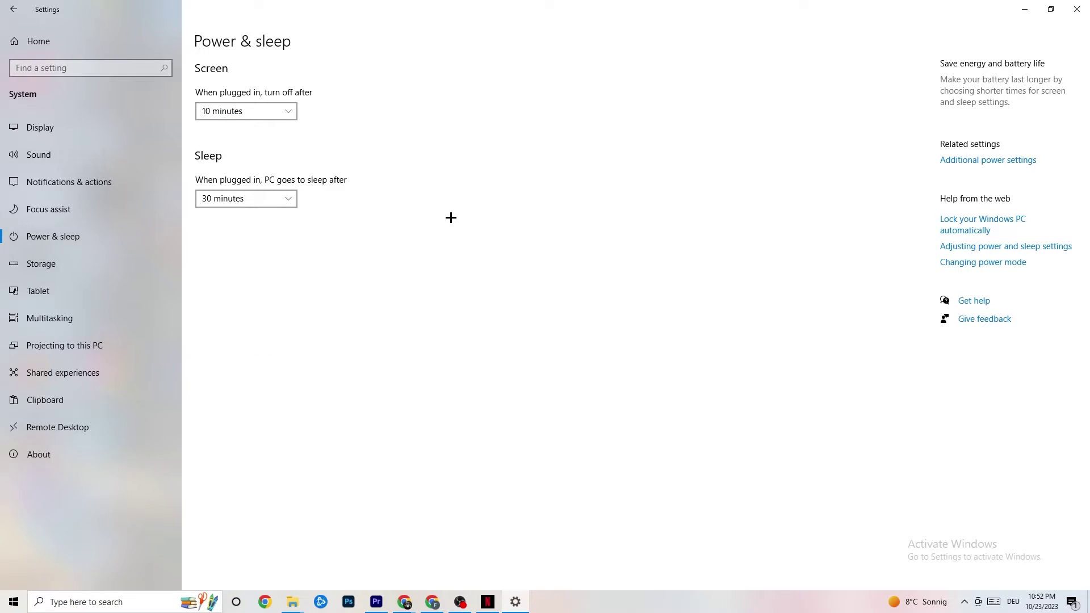
{"action": "left_click", "coordinate": [998, 161]}
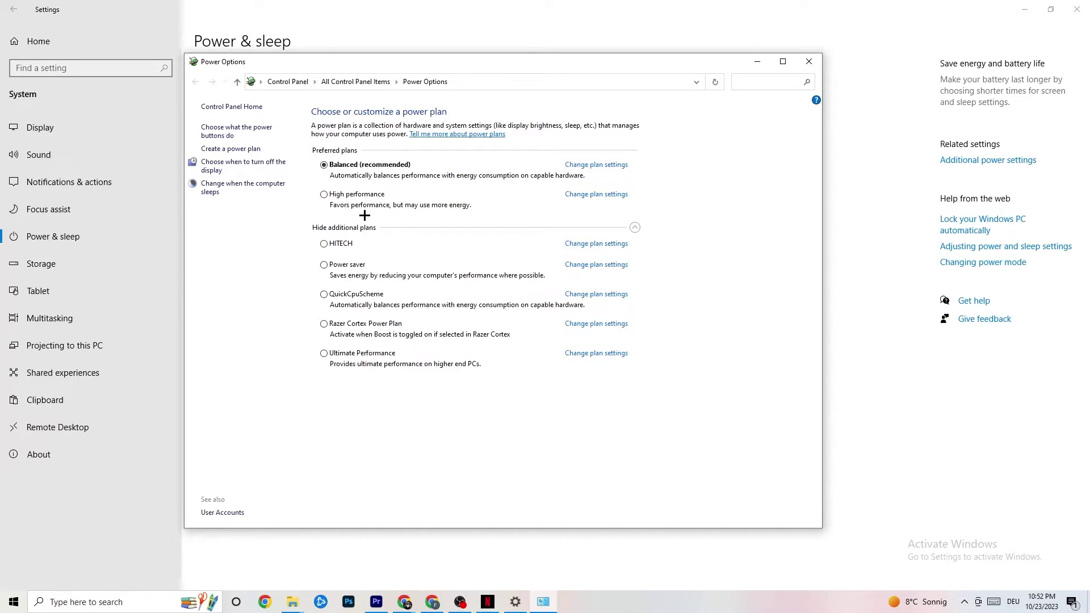
{"action": "left_click", "coordinate": [807, 63]}
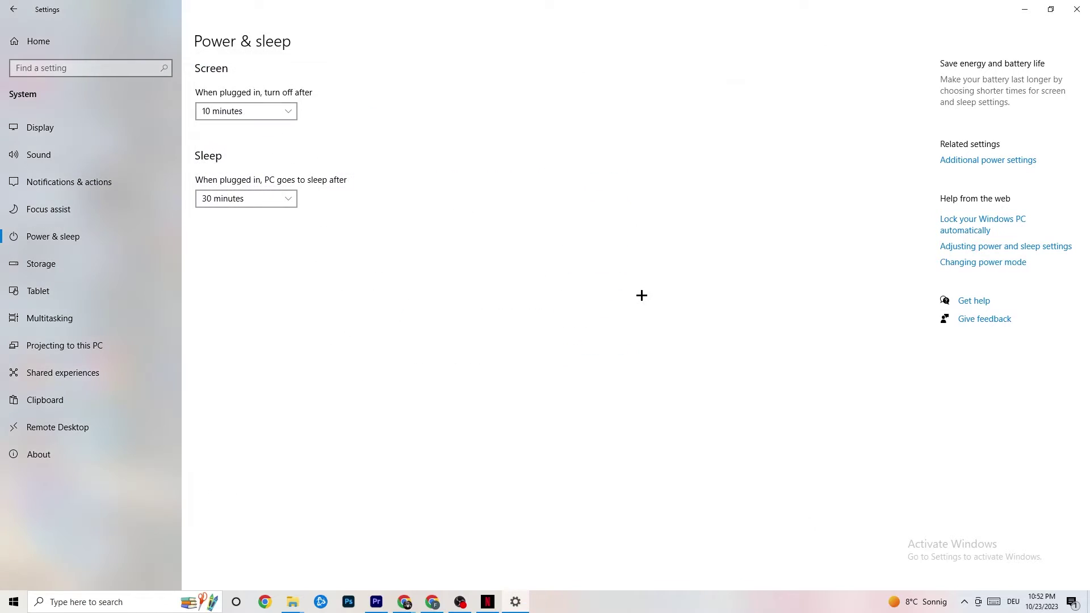
Review how often Storage Sense runs in its configuration, and clean up files immediately with its current settings
{"action": "left_click", "coordinate": [65, 269]}
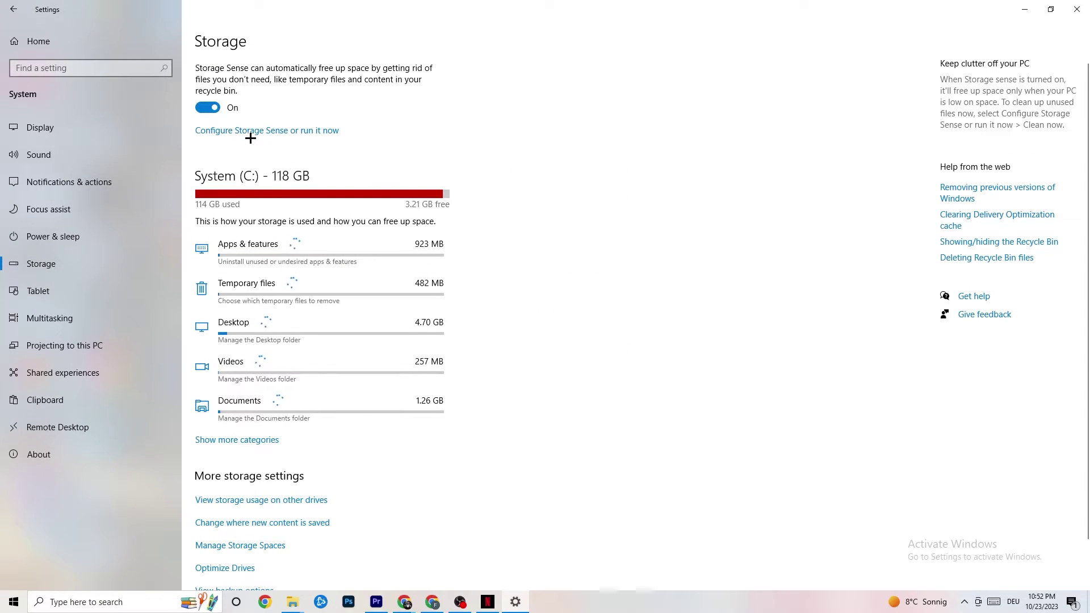
{"action": "left_click", "coordinate": [301, 131]}
{"action": "left_click", "coordinate": [128, 162]}
{"action": "left_click", "coordinate": [234, 263]}
{"action": "left_click", "coordinate": [76, 163]}
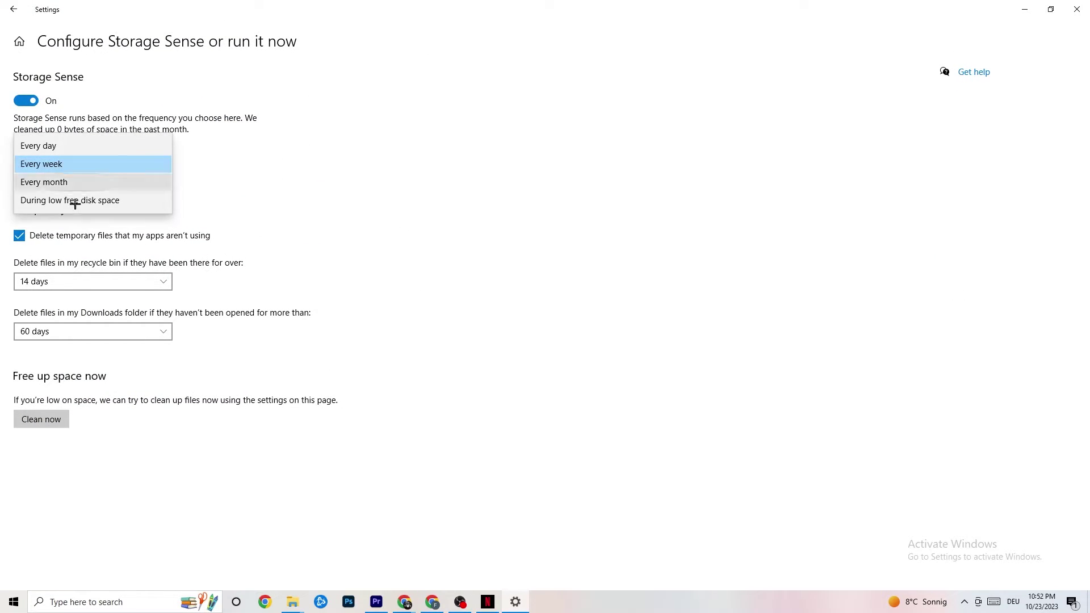
{"action": "left_click", "coordinate": [389, 96]}
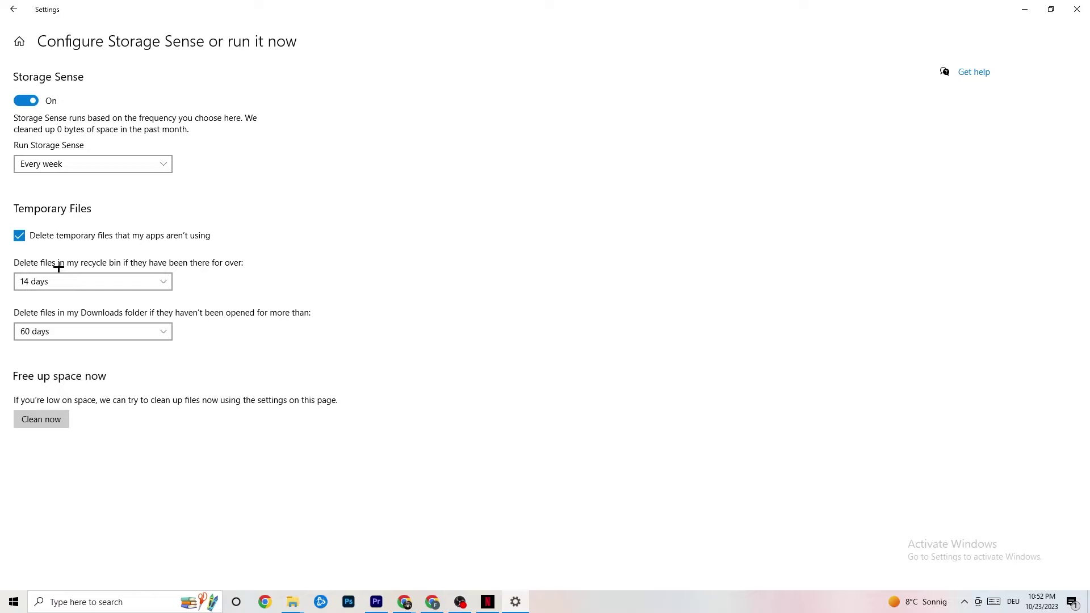
{"action": "left_click", "coordinate": [42, 420]}
{"action": "left_click", "coordinate": [14, 9]}
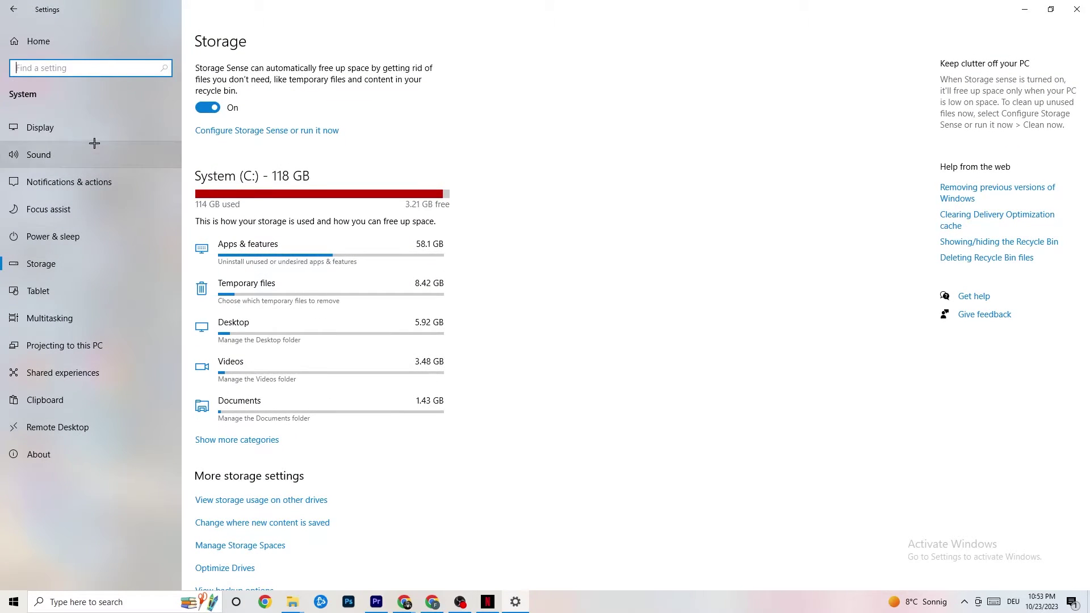
Review the Xbox Game Bar and Captures pages in the Gaming settings
{"action": "left_click", "coordinate": [13, 9]}
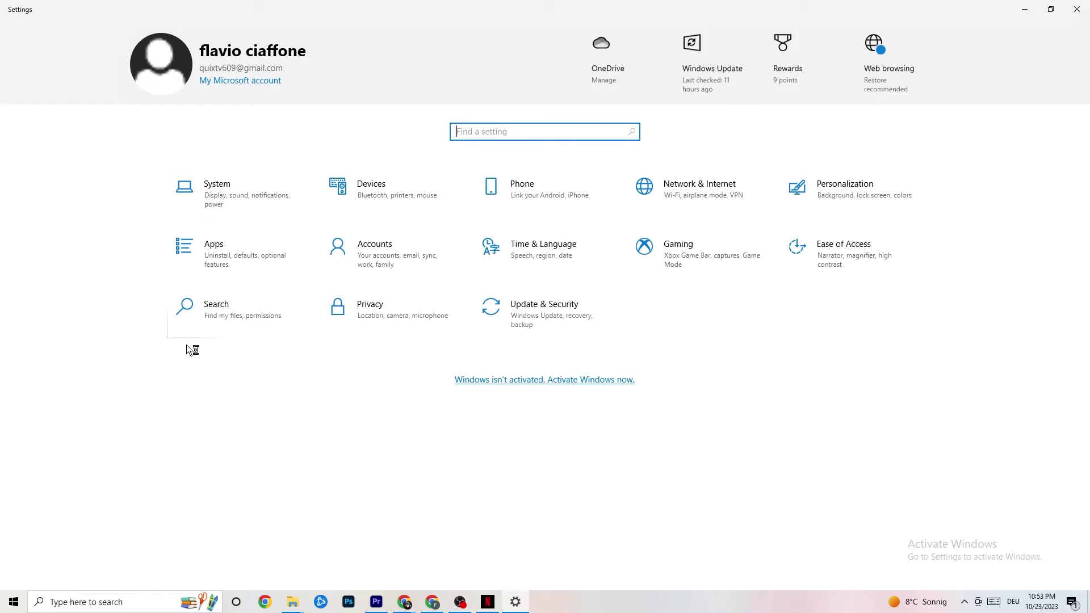
{"action": "left_click", "coordinate": [700, 258]}
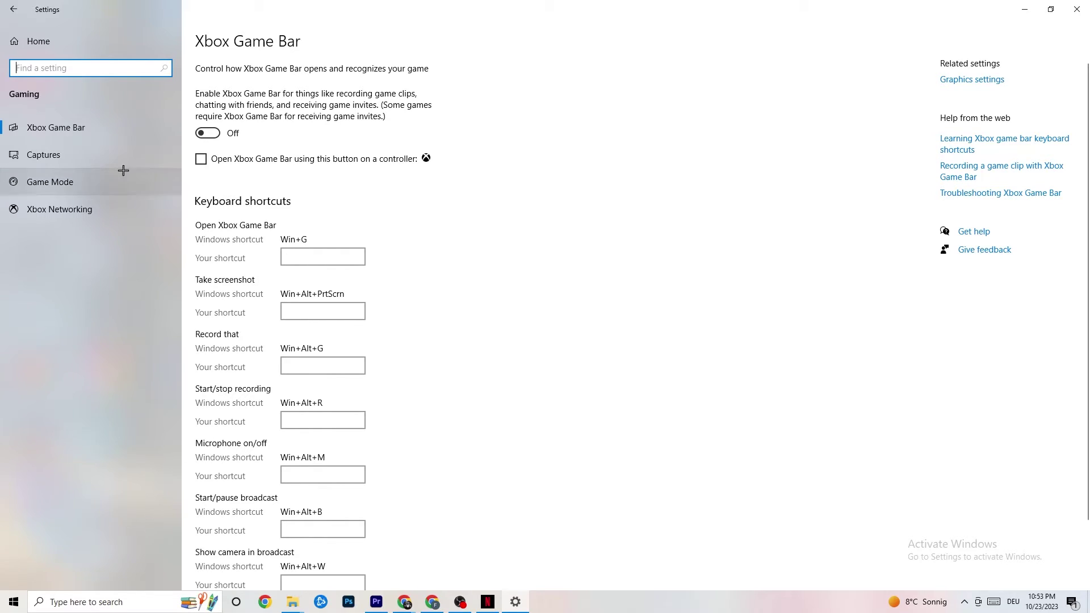
{"action": "left_click", "coordinate": [72, 149]}
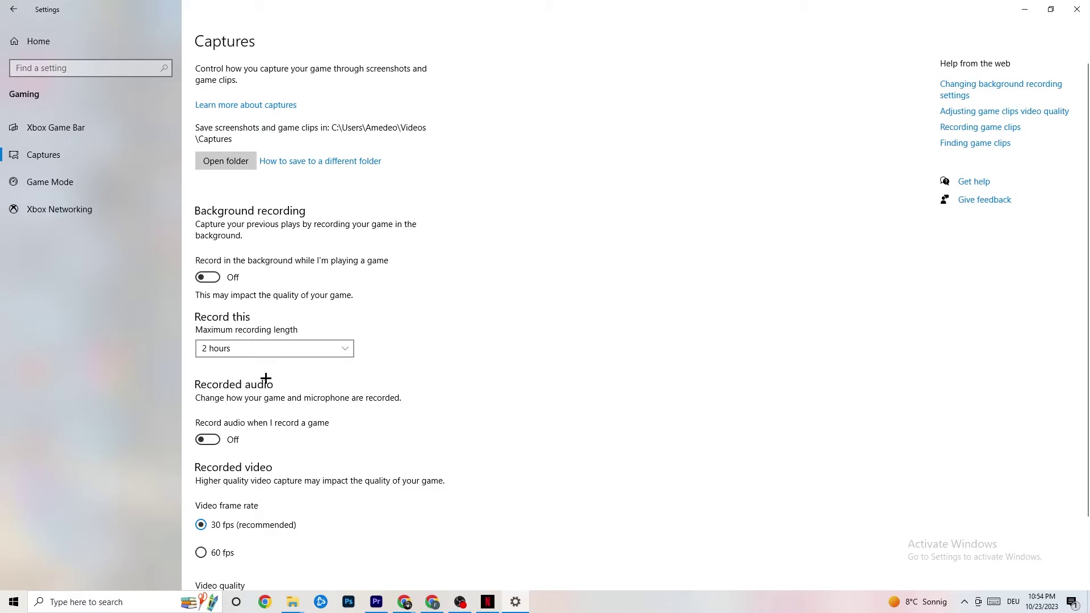
Review the Game Mode page in the Gaming settings, and close Windows Settings
{"action": "left_click", "coordinate": [64, 182]}
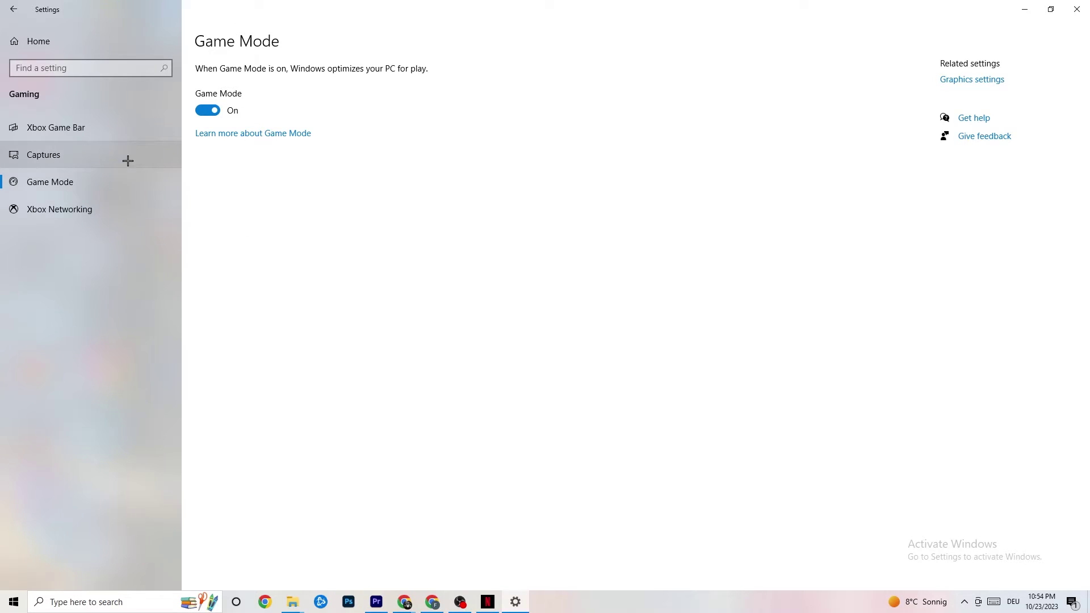
{"action": "left_click", "coordinate": [1073, 10]}
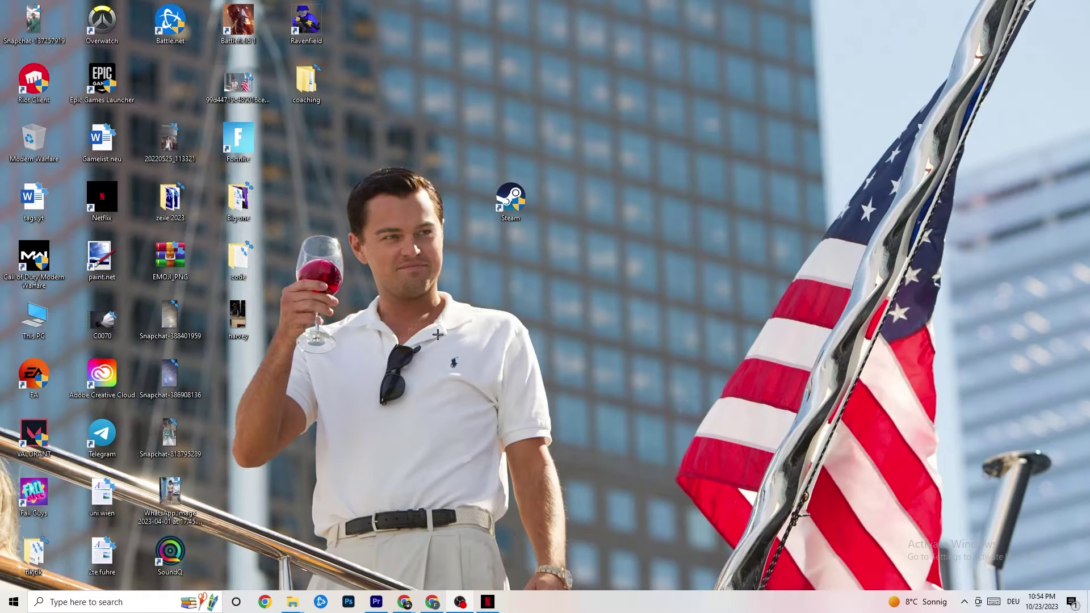
Open Task Manager from the desktop and maximize its window
{"action": "right_click", "coordinate": [557, 610]}
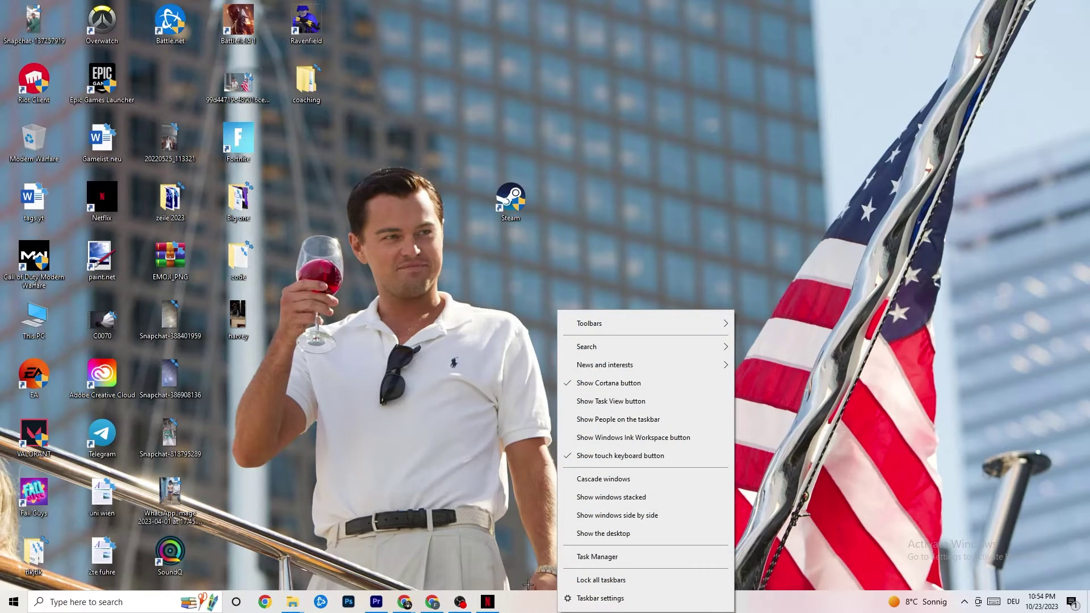
{"action": "left_click", "coordinate": [591, 558]}
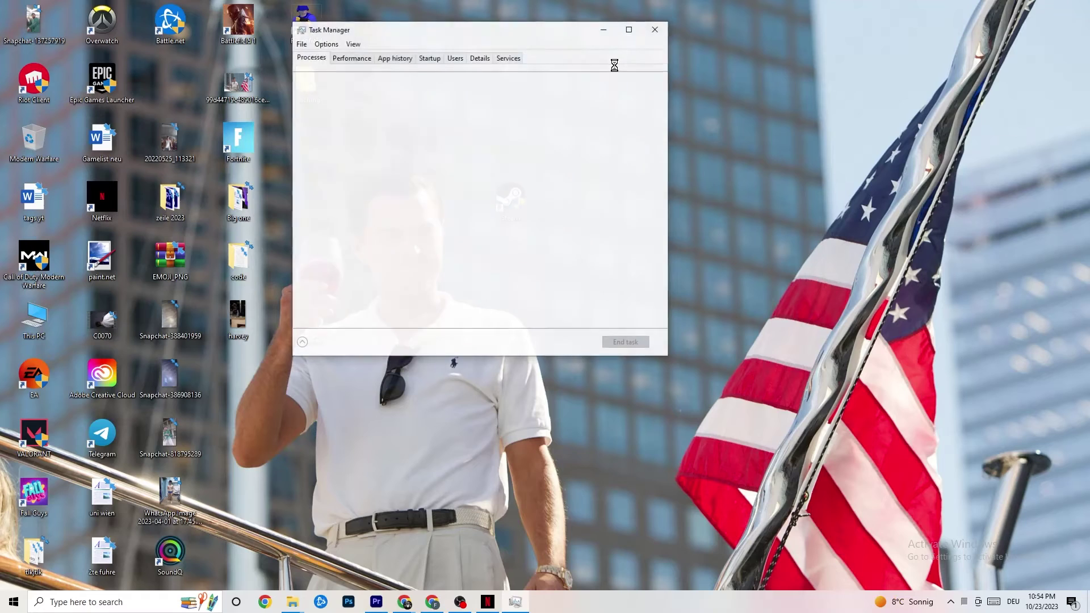
{"action": "left_click", "coordinate": [624, 35]}
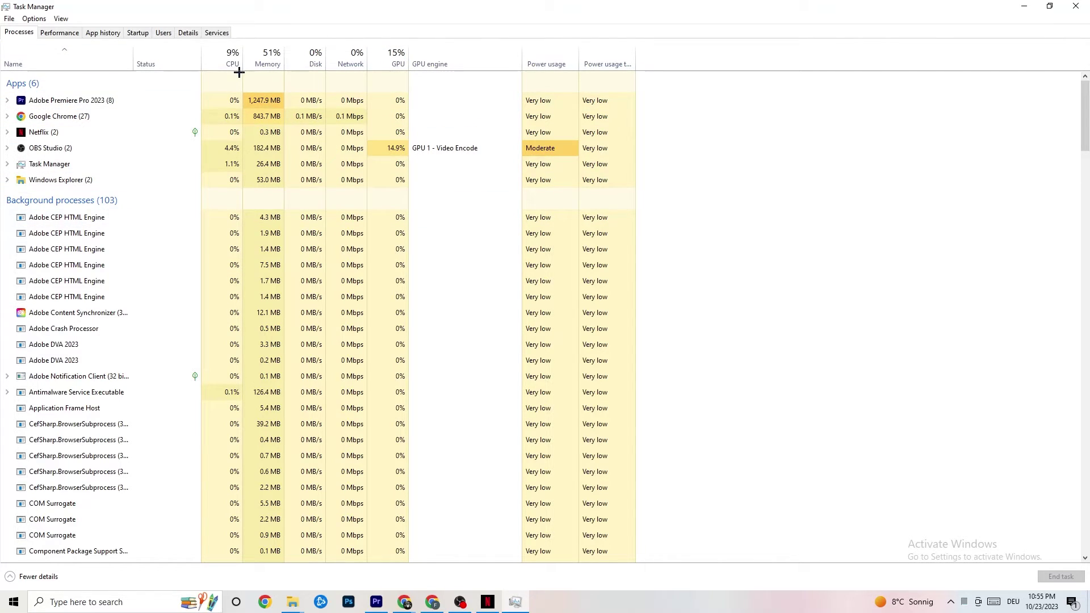
Examine the running apps and background processes, and view the available actions for the Netflix process without applying any
{"action": "scroll", "coordinate": [211, 366], "scroll_direction": "down", "scroll_amount": 8}
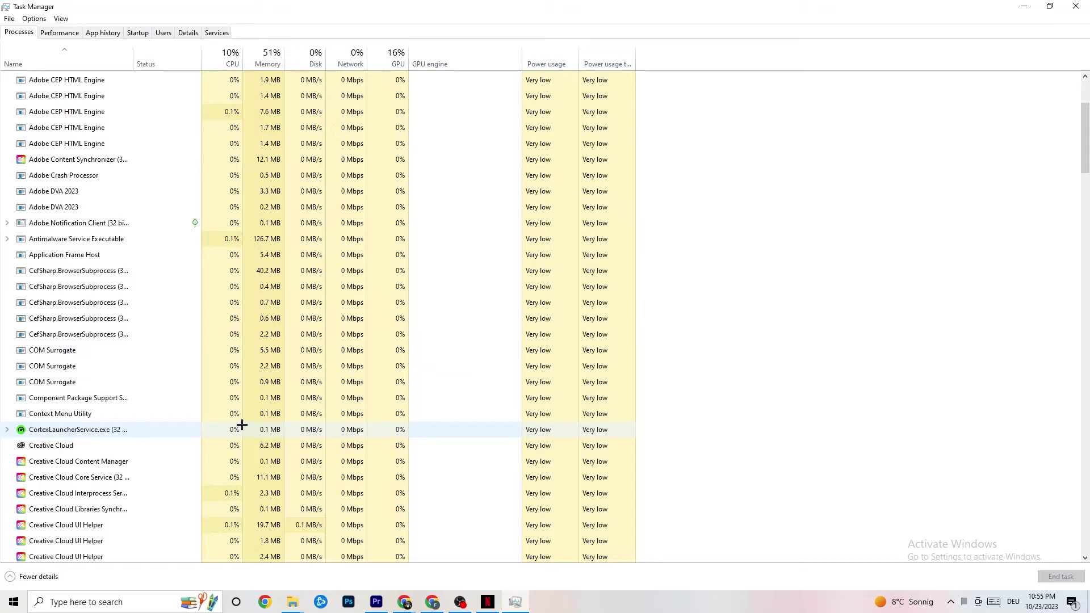
{"action": "scroll", "coordinate": [212, 367], "scroll_direction": "up", "scroll_amount": 8}
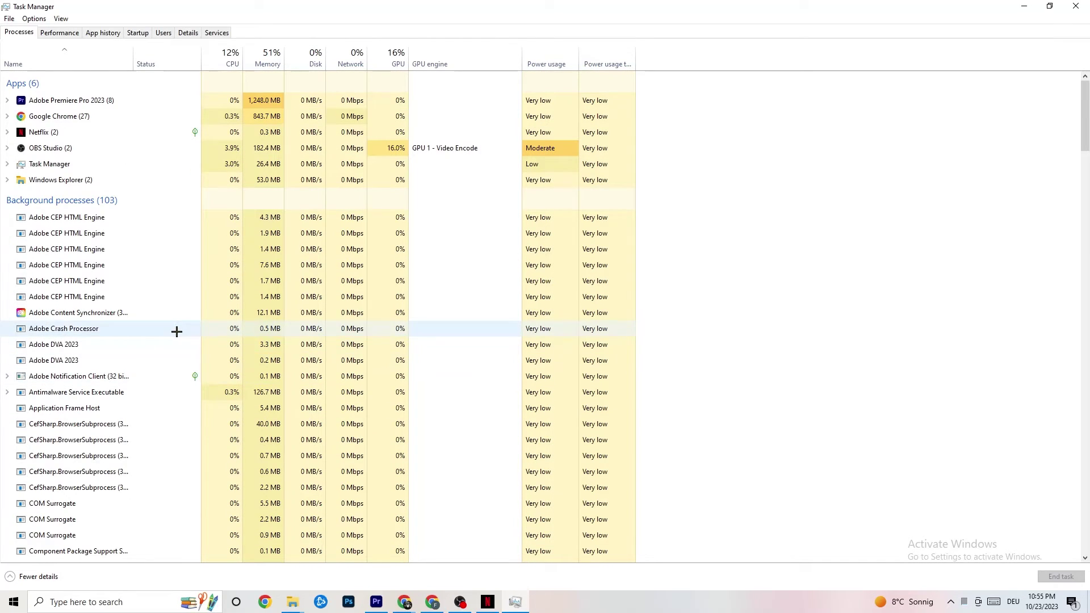
{"action": "right_click", "coordinate": [69, 132]}
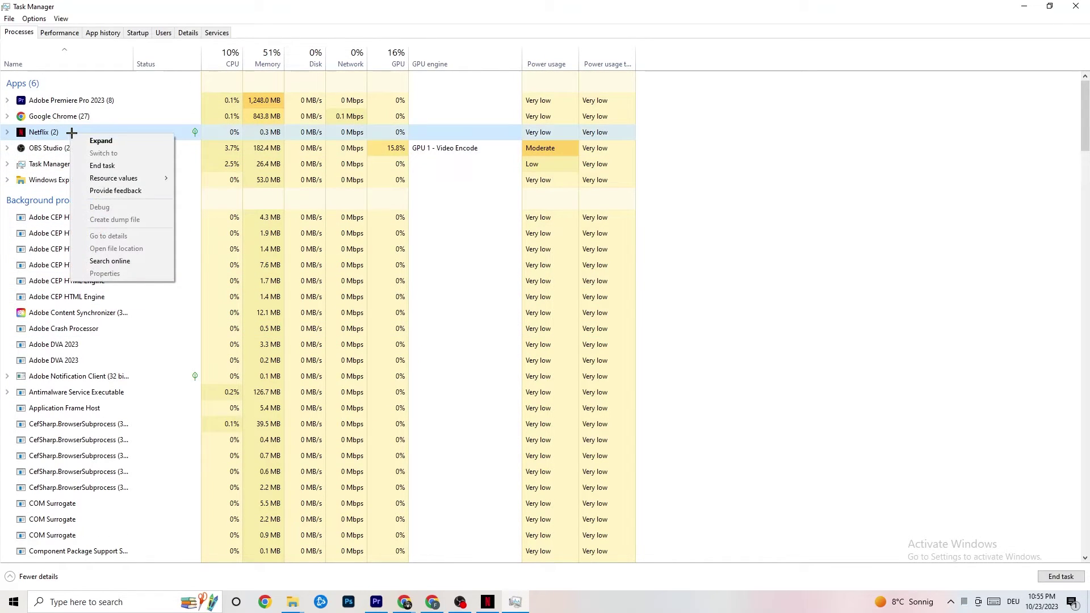
{"action": "left_click", "coordinate": [791, 186]}
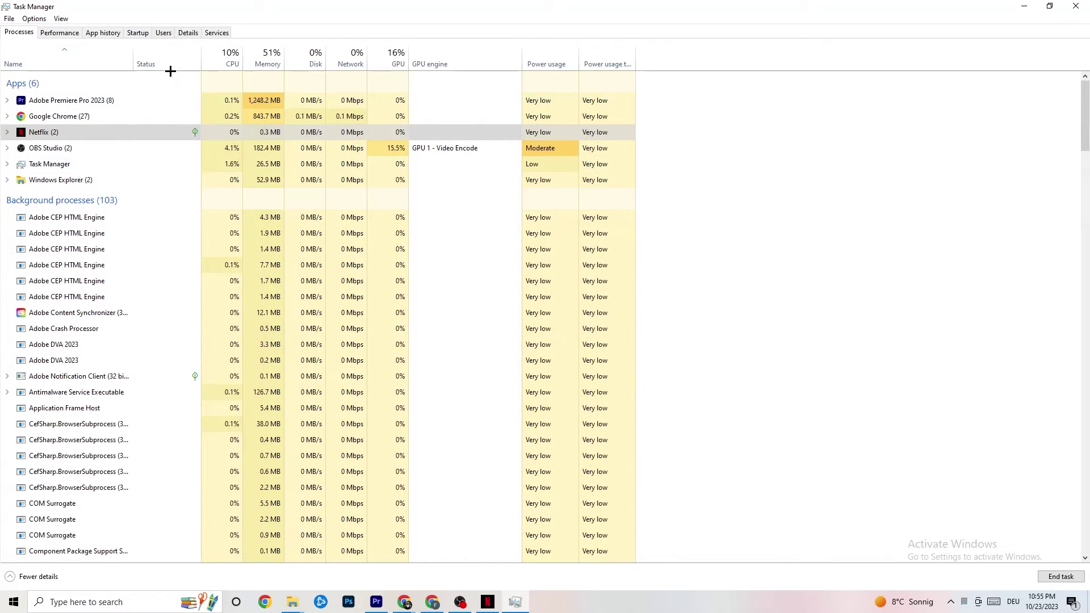
View the priority and other process options for Adobe Premiere Pro in the detailed process list
{"action": "left_click", "coordinate": [184, 33]}
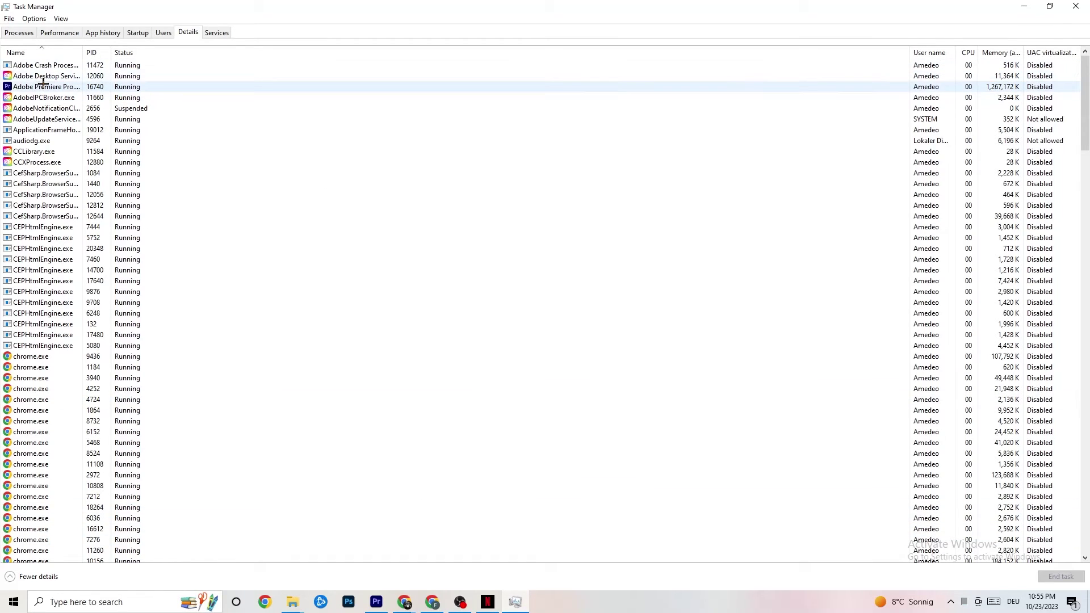
{"action": "right_click", "coordinate": [106, 89]}
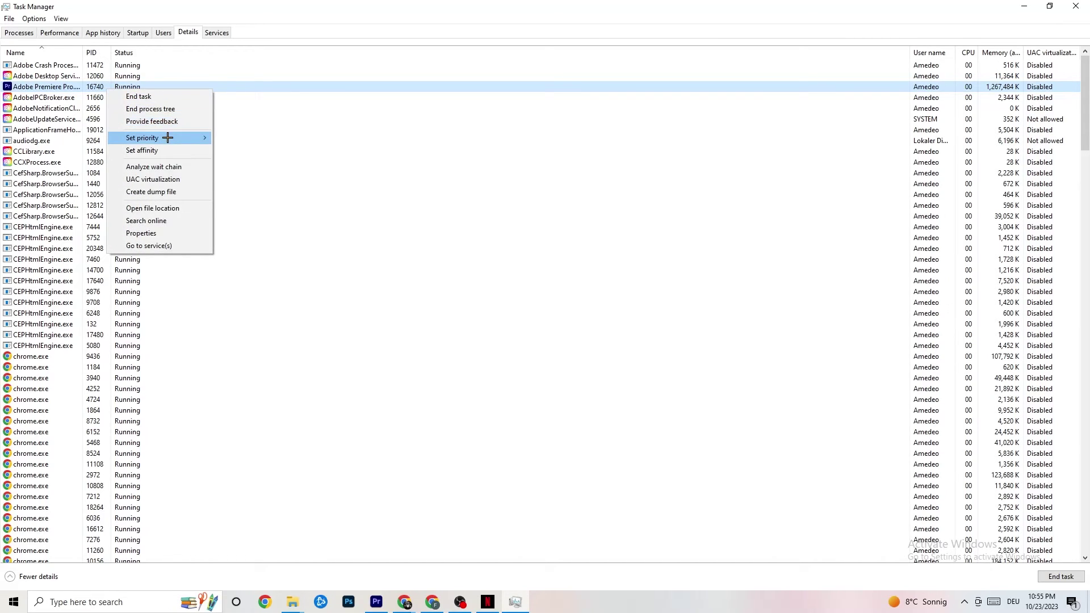
{"action": "mouse_move", "coordinate": [168, 137]}
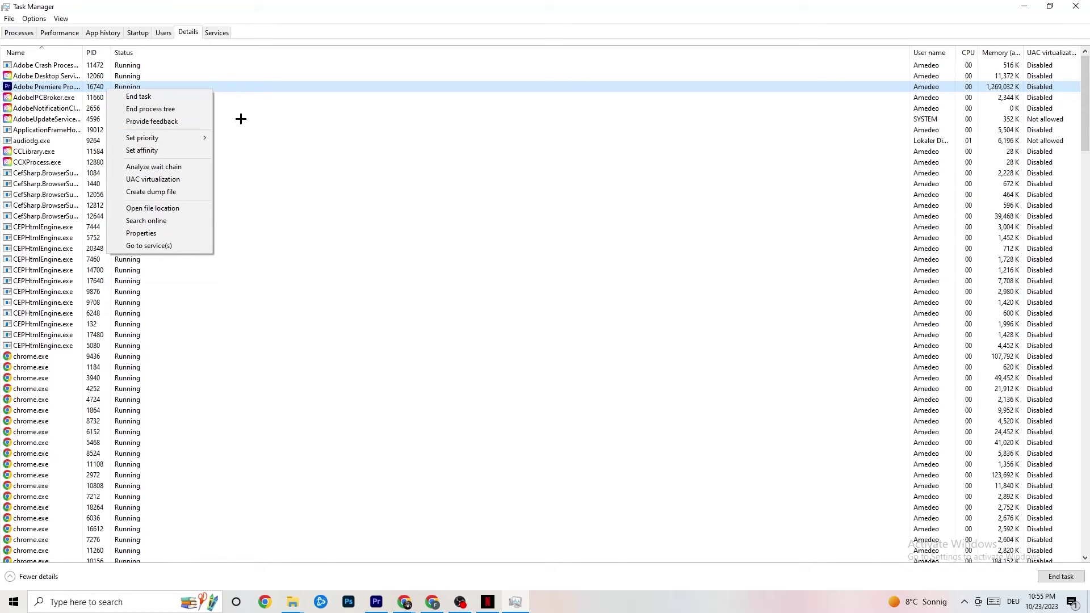
Review the startup apps and the available actions for Google Drive and Pivot Software Support, leaving both unchanged
{"action": "left_click", "coordinate": [138, 33]}
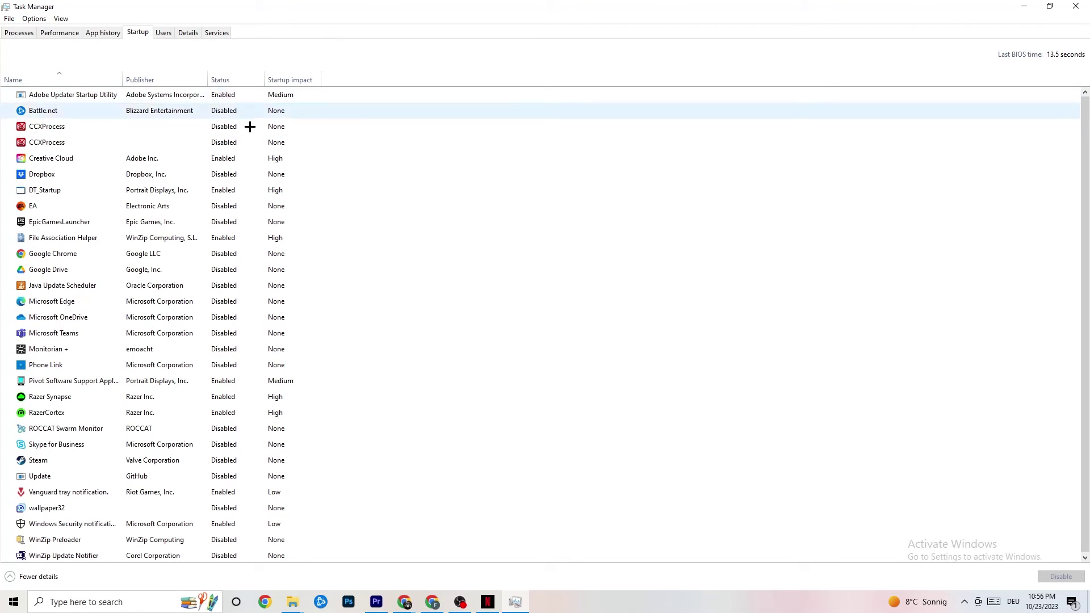
{"action": "right_click", "coordinate": [152, 270]}
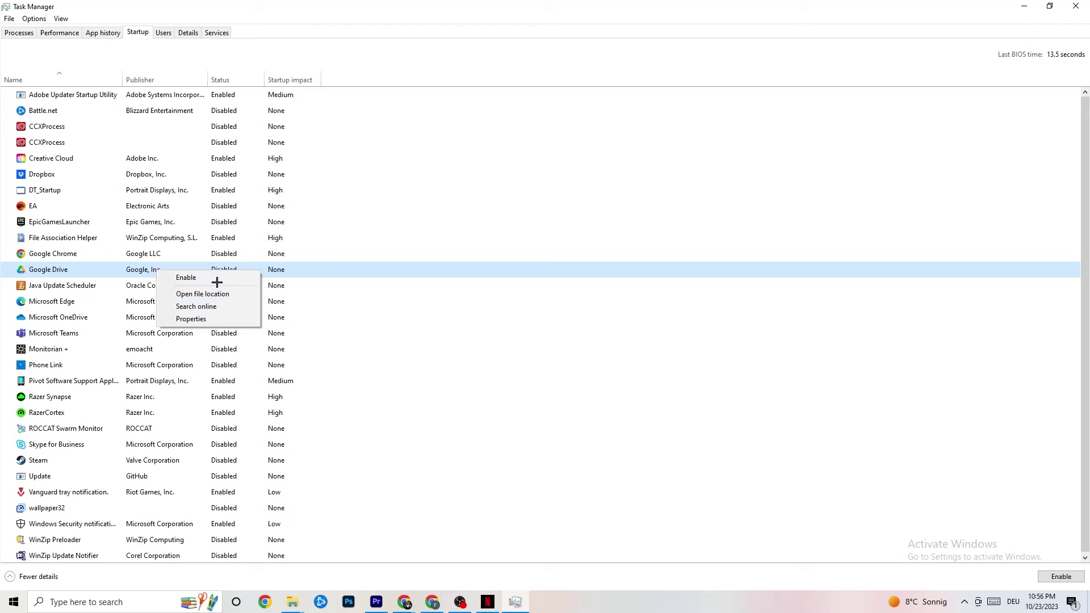
{"action": "right_click", "coordinate": [216, 382]}
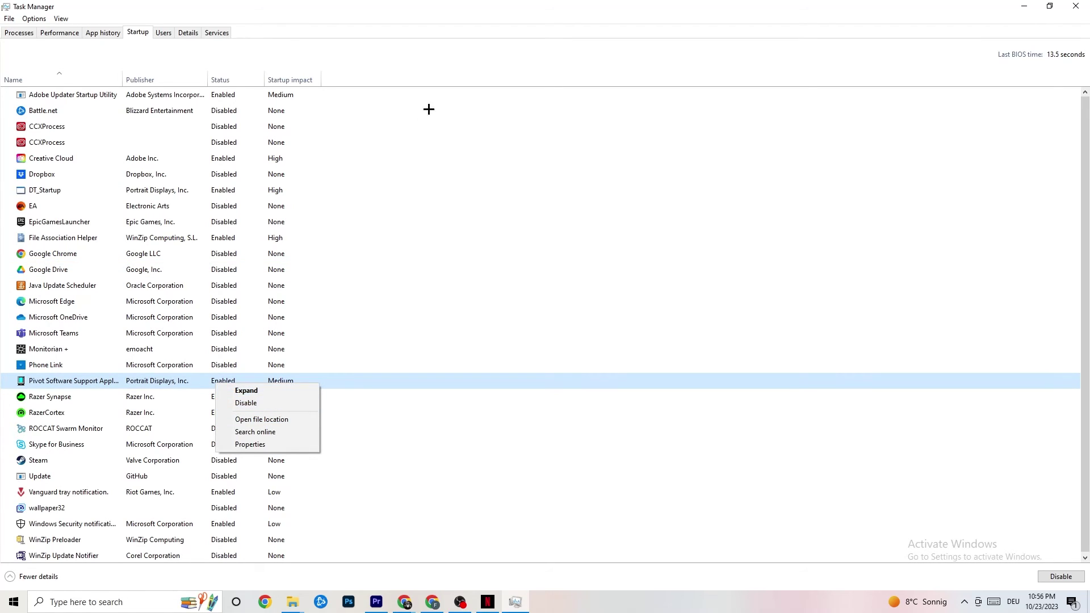
{"action": "left_click", "coordinate": [441, 17]}
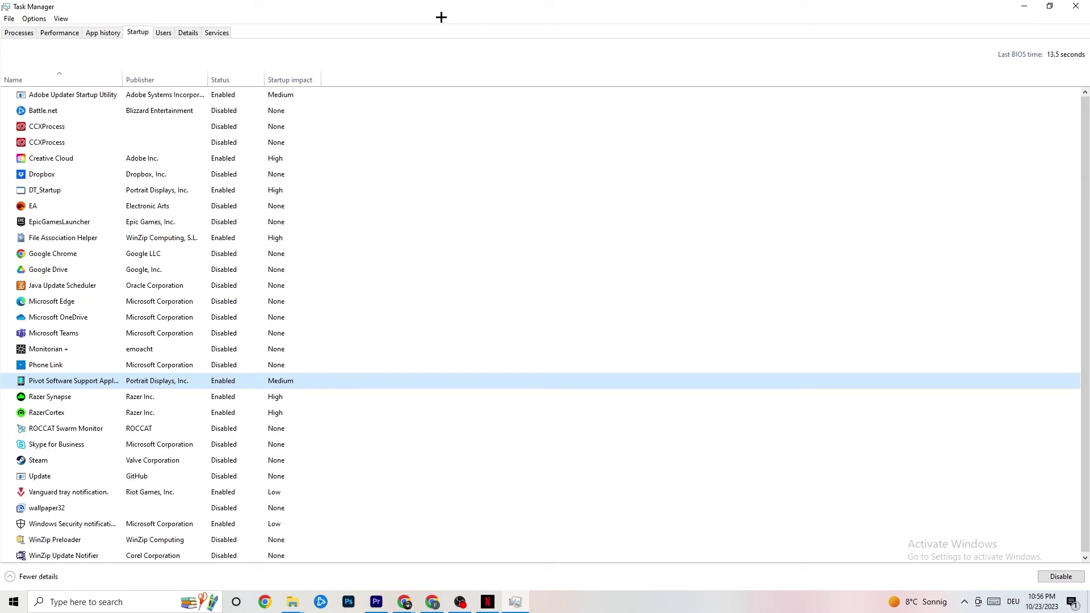